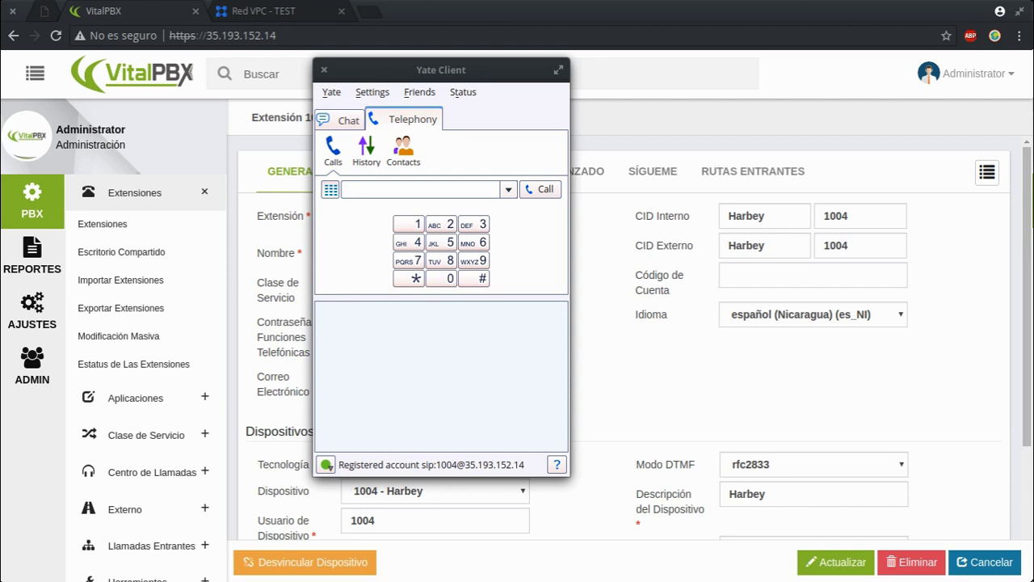
- Close the extension 1004 form and start a new external SIP trunk with the description Voz2Voice
click(850, 135)
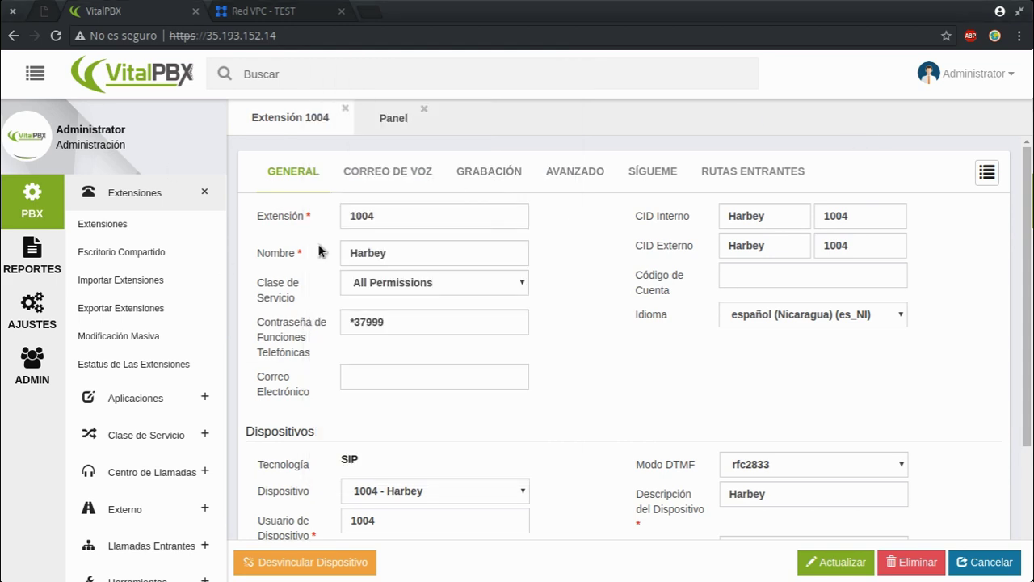
click(343, 109)
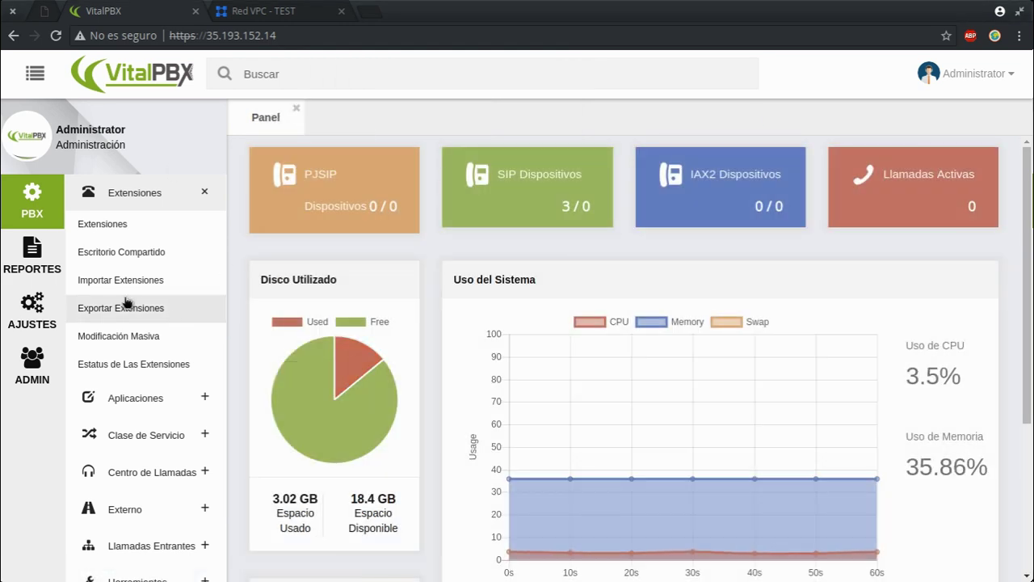
click(120, 508)
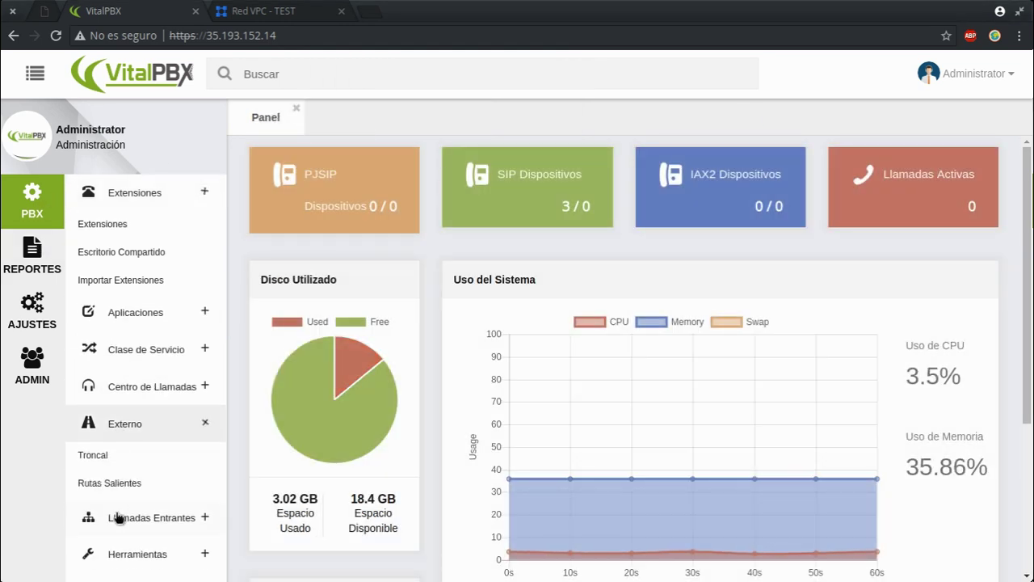
click(122, 368)
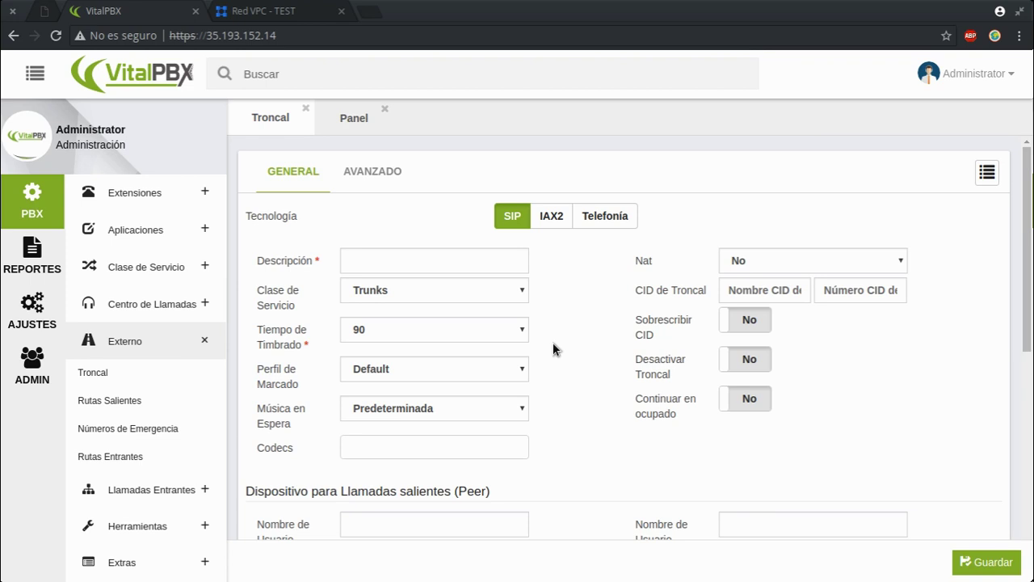
click(367, 256)
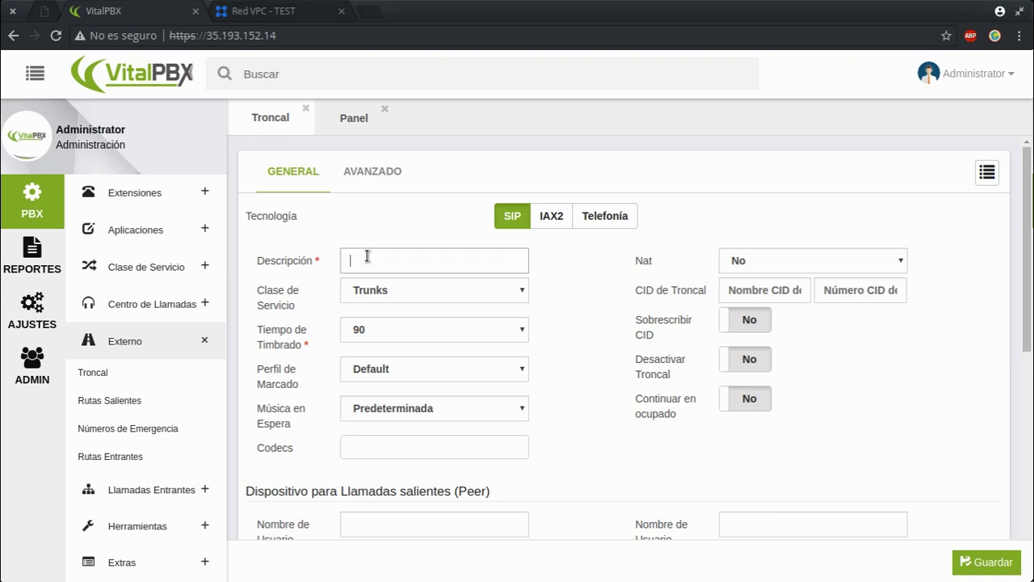
text(Voz2Voice)
click(368, 12)
text(voice)
key(BackSpace)
key(BackSpace)
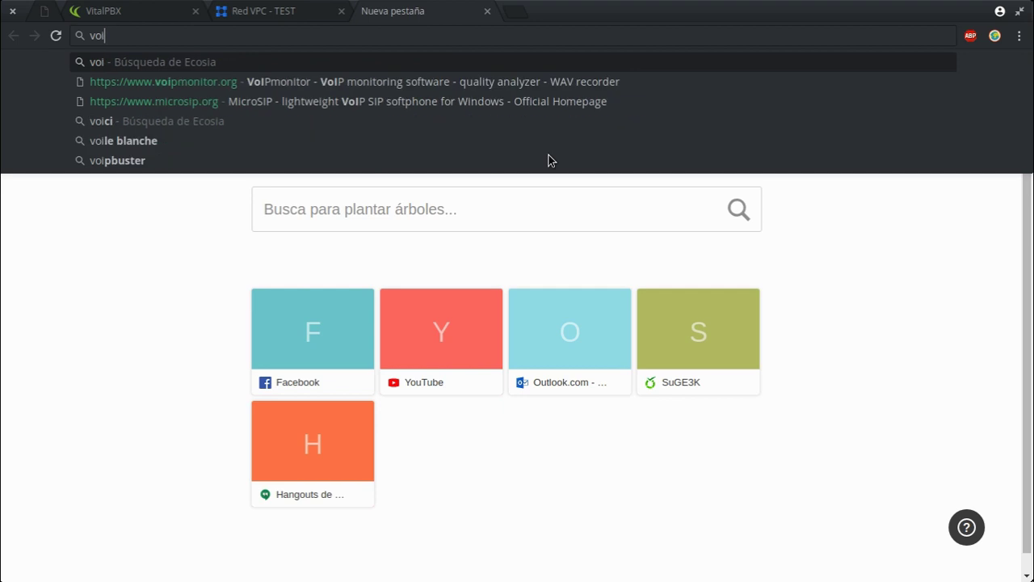
key(Down)
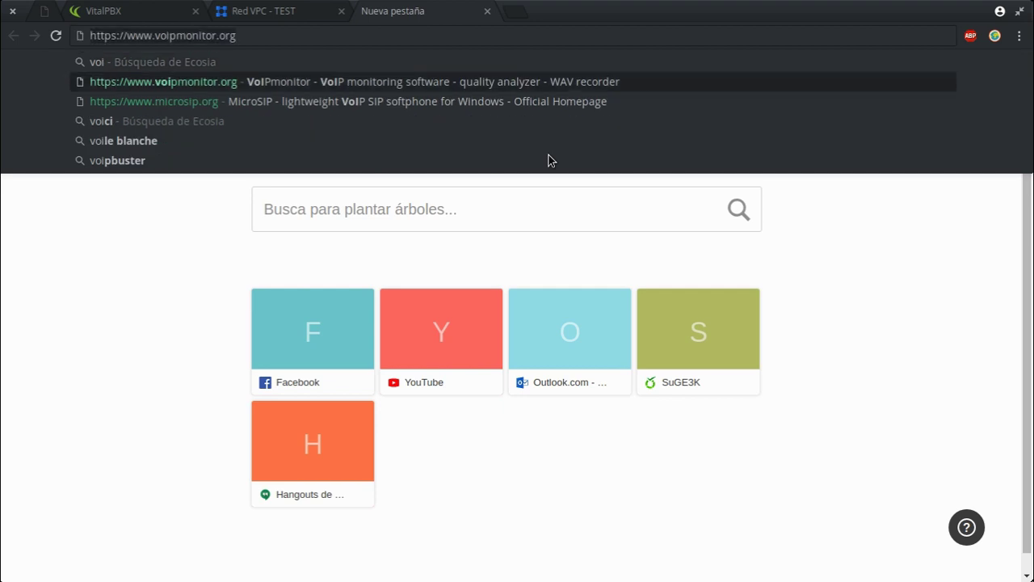
key(Up)
key(BackSpace)
text(ic)
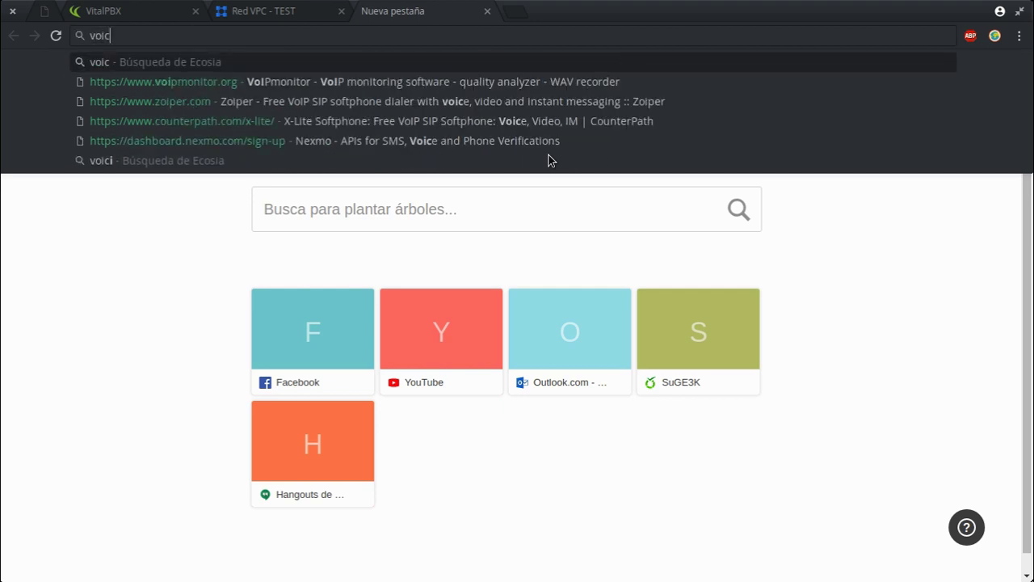
key(BackSpace)
key(BackSpace)
key(Return)
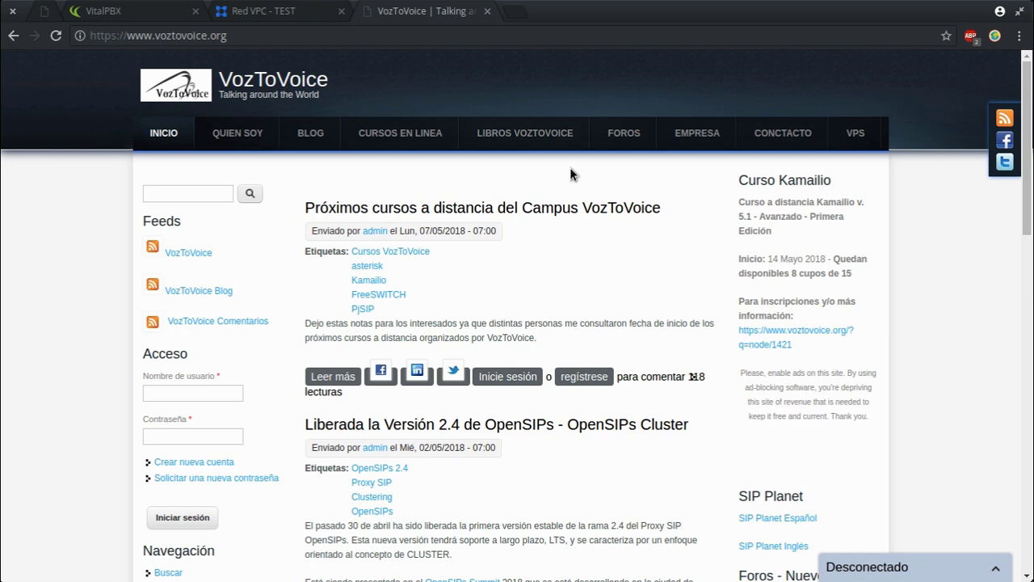
- Open the Asterisk PBX 13.X book page among the VozToVoice books and examine its version and required donation
click(549, 136)
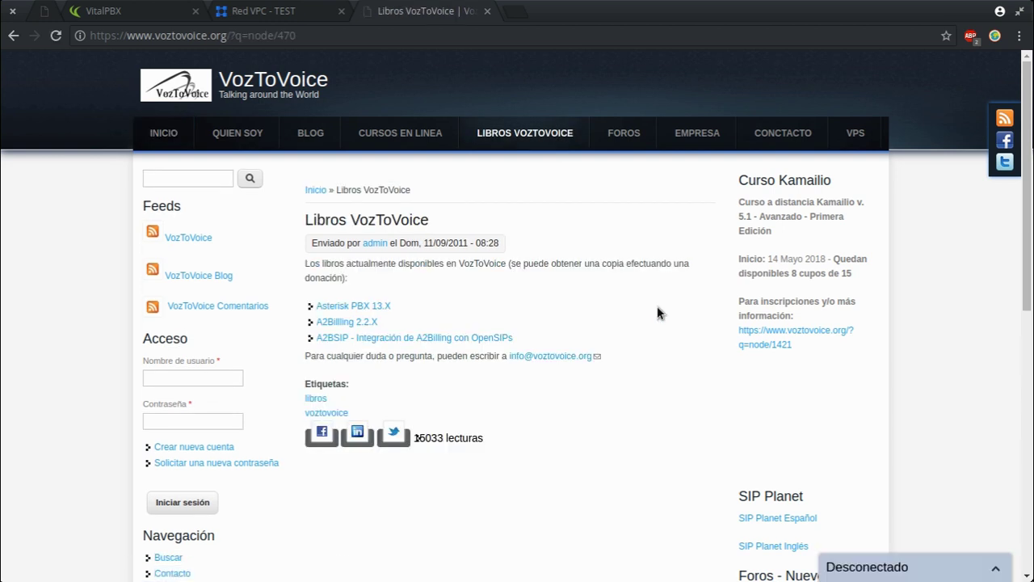
click(368, 309)
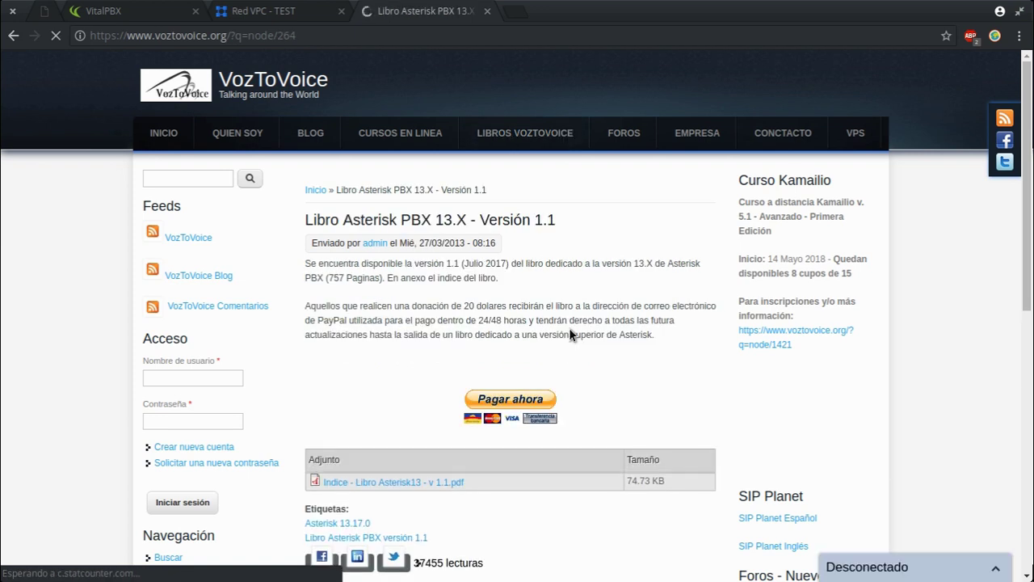
drag(467, 305, 527, 320)
click(473, 306)
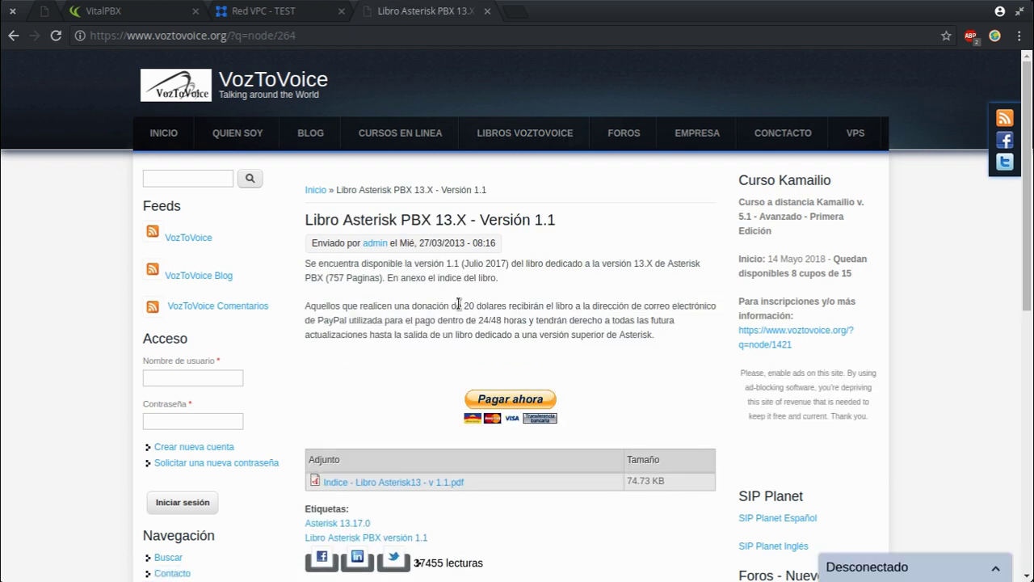
drag(461, 306, 507, 304)
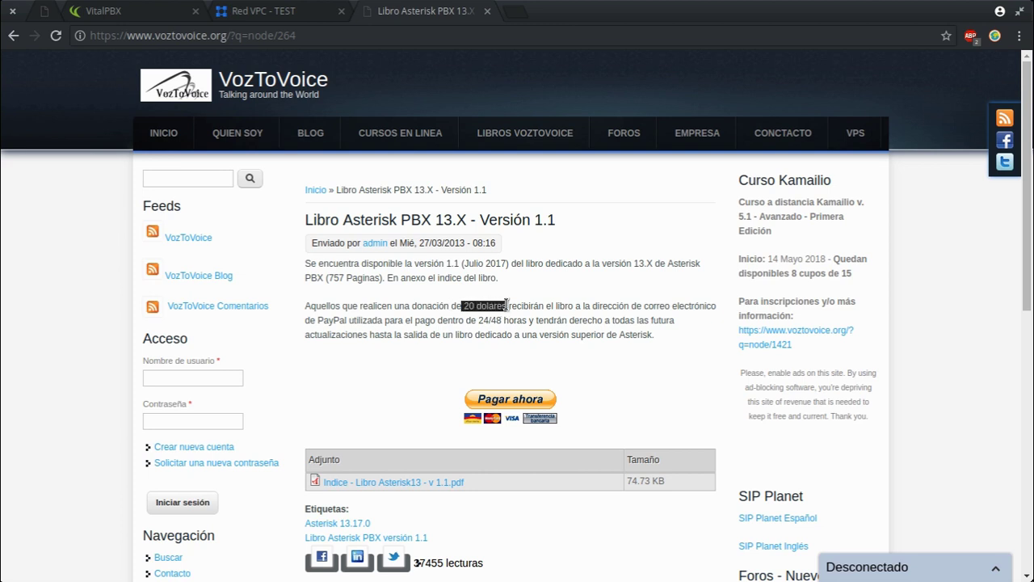
click(508, 317)
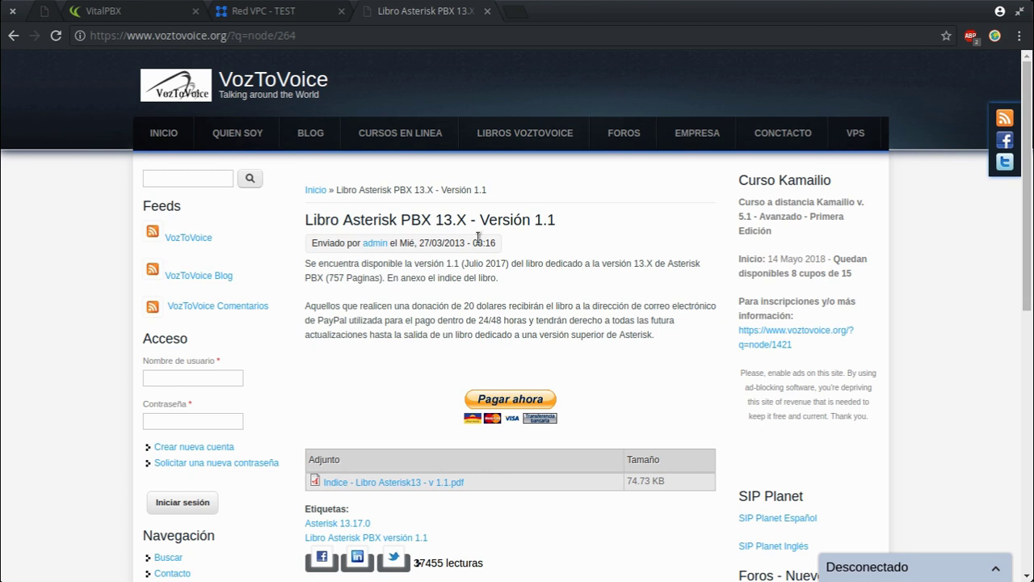
drag(442, 219, 458, 220)
- Open the book's attached index PDF and examine its chapters and page numbers from installation through to the appendices
click(391, 483)
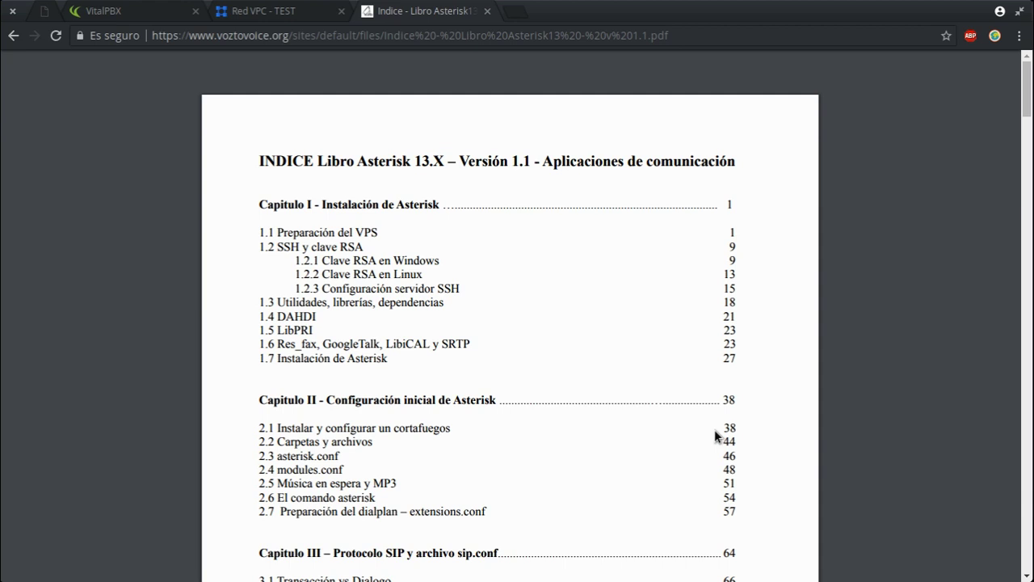
drag(284, 248, 700, 375)
click(622, 385)
scroll(627, 394, down, 15)
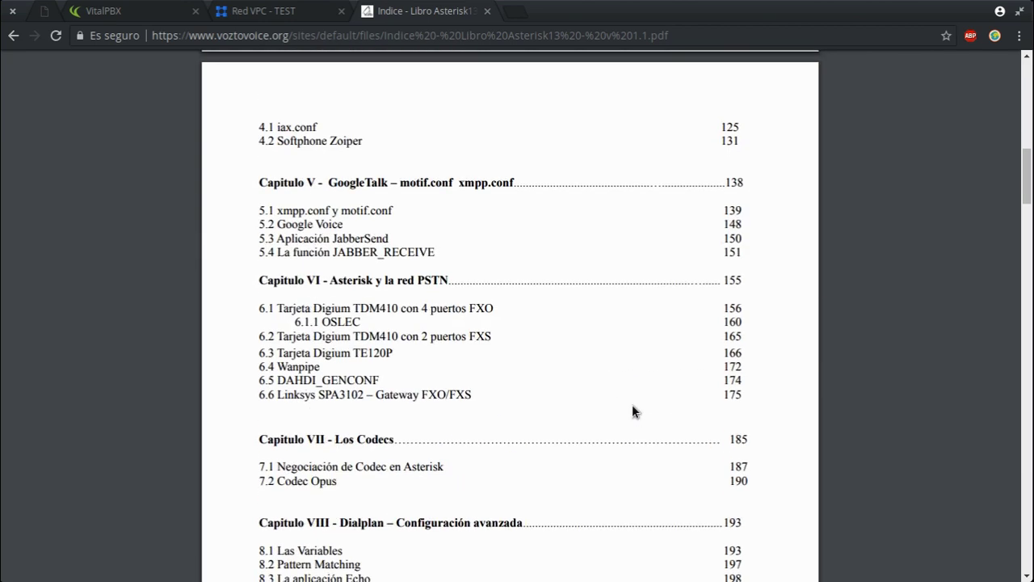
scroll(631, 409, down, 15)
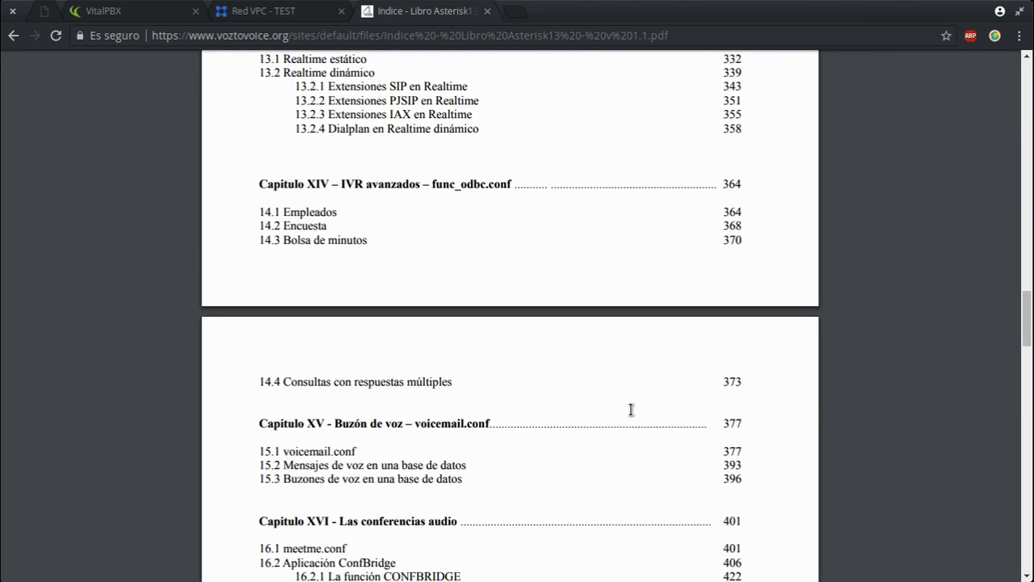
scroll(631, 409, down, 15)
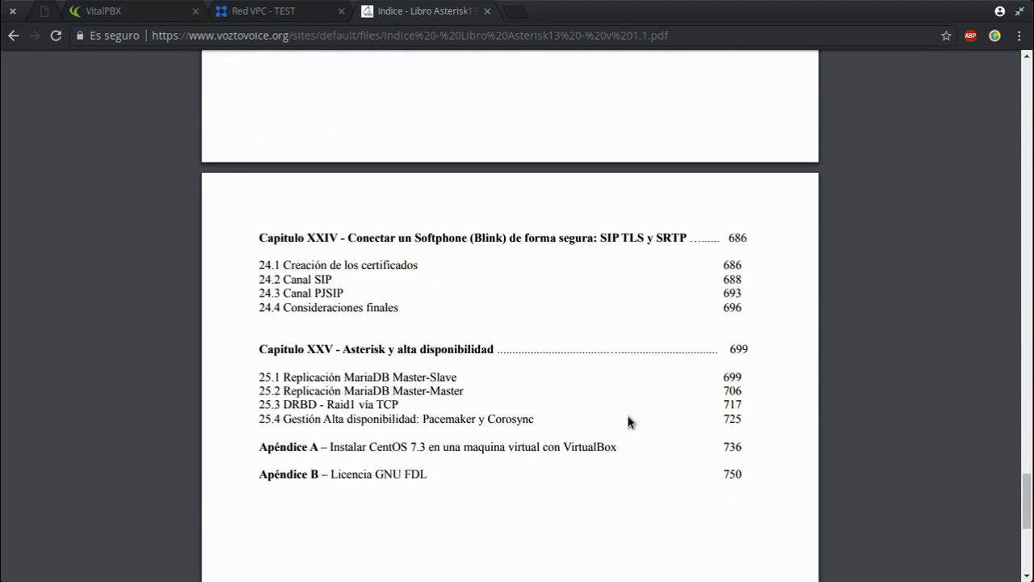
scroll(628, 416, down, 2)
scroll(628, 416, up, 4)
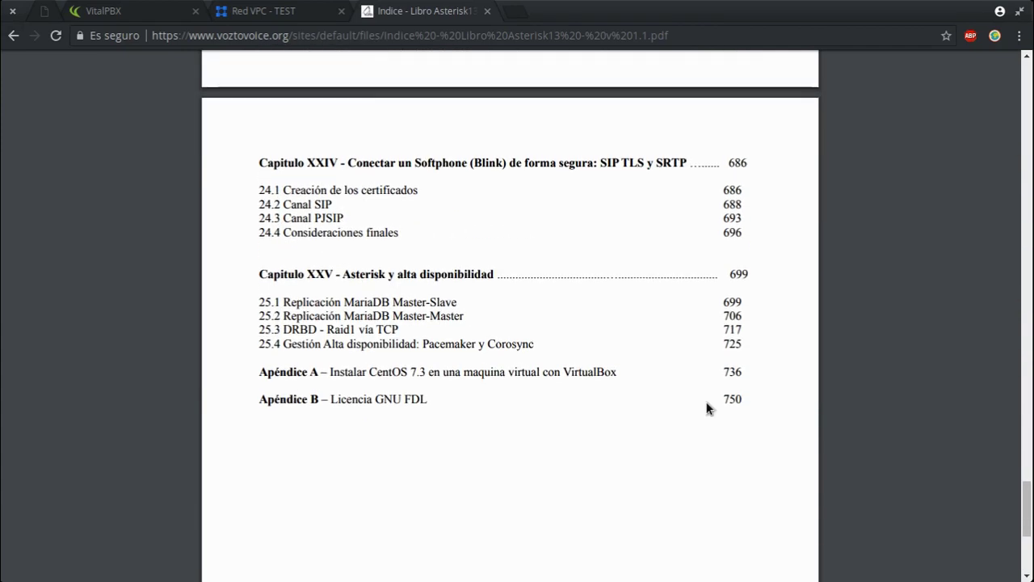
drag(707, 404, 761, 401)
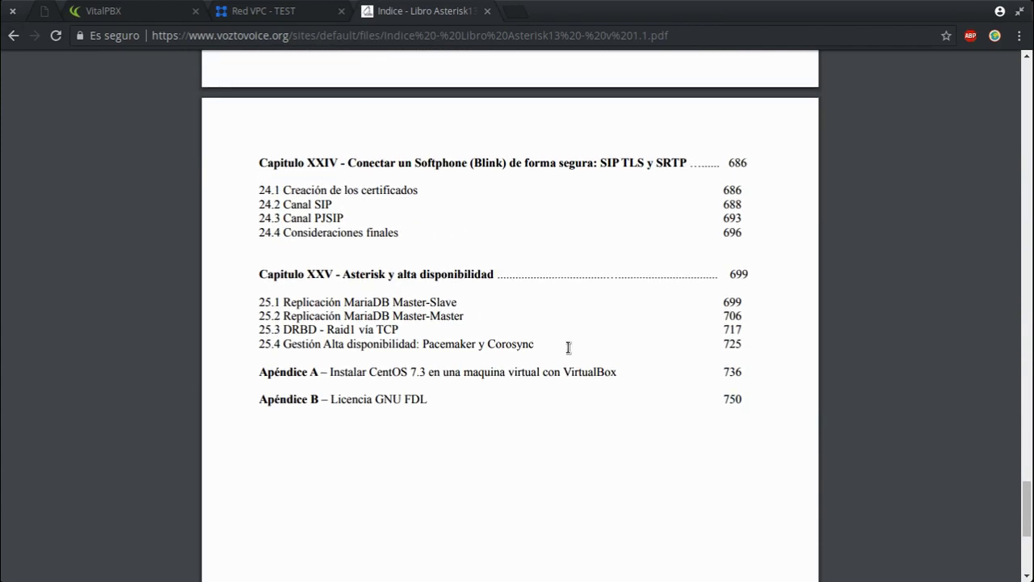
triple_click(740, 344)
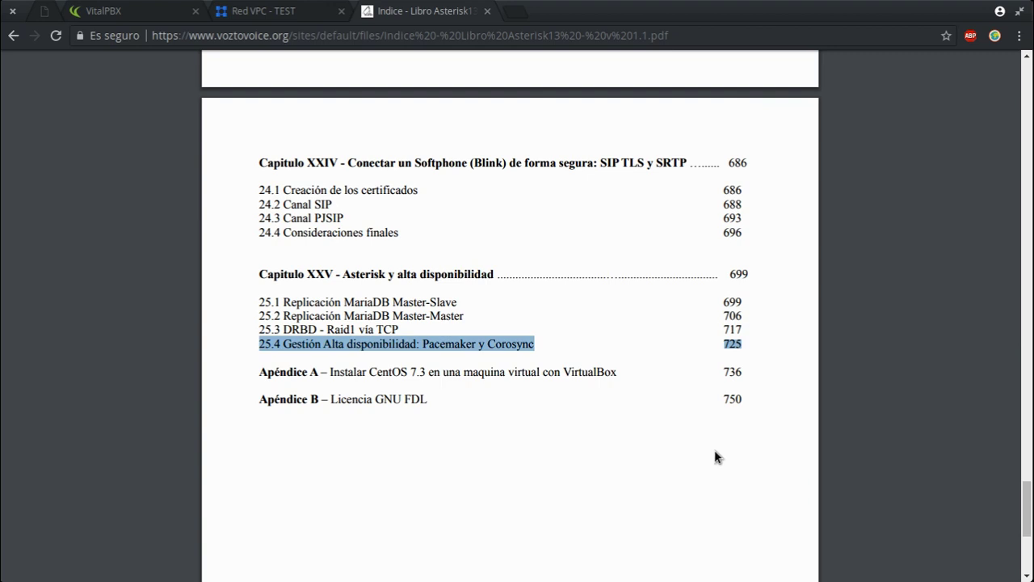
scroll(715, 457, up, 12)
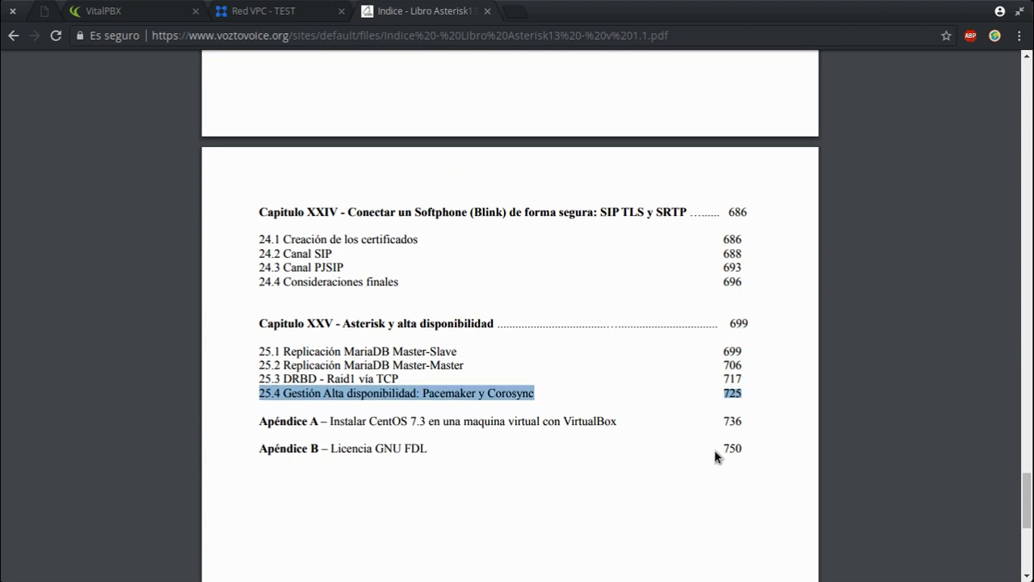
scroll(734, 439, down, 15)
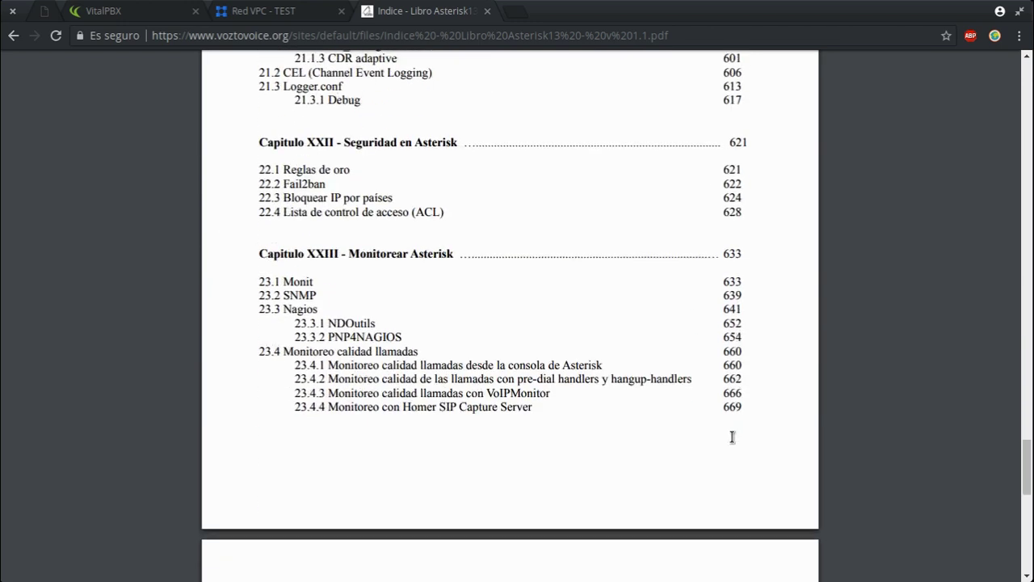
- Leave the index PDF, close the VozToVoice tab and return to the trunk form in VitalPBX
click(13, 35)
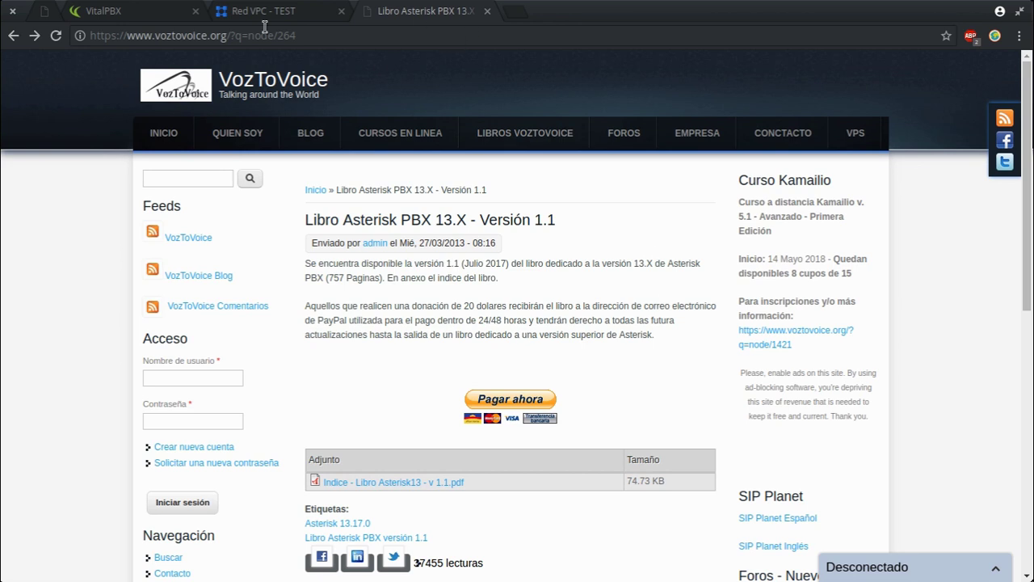
click(486, 11)
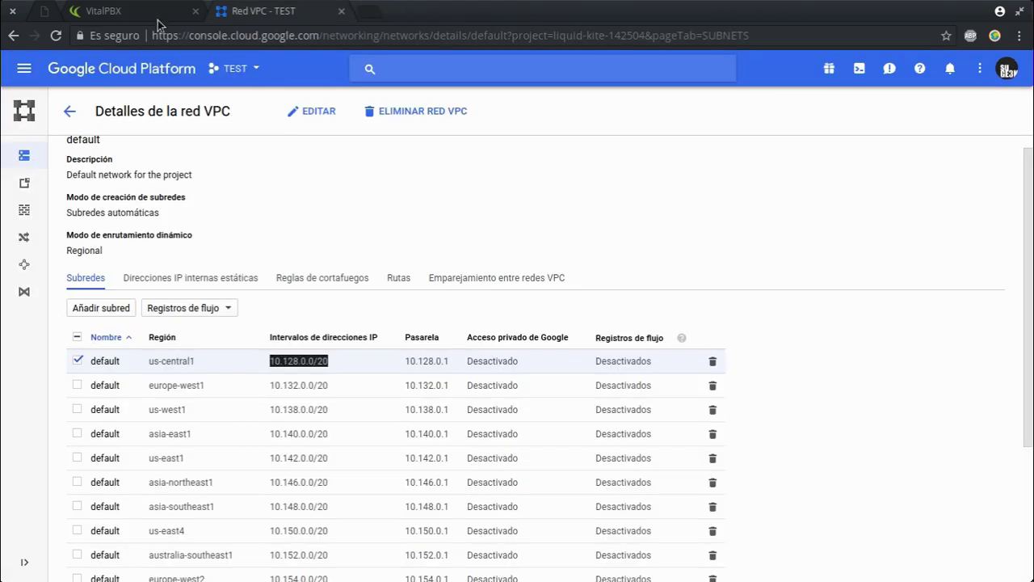
click(151, 16)
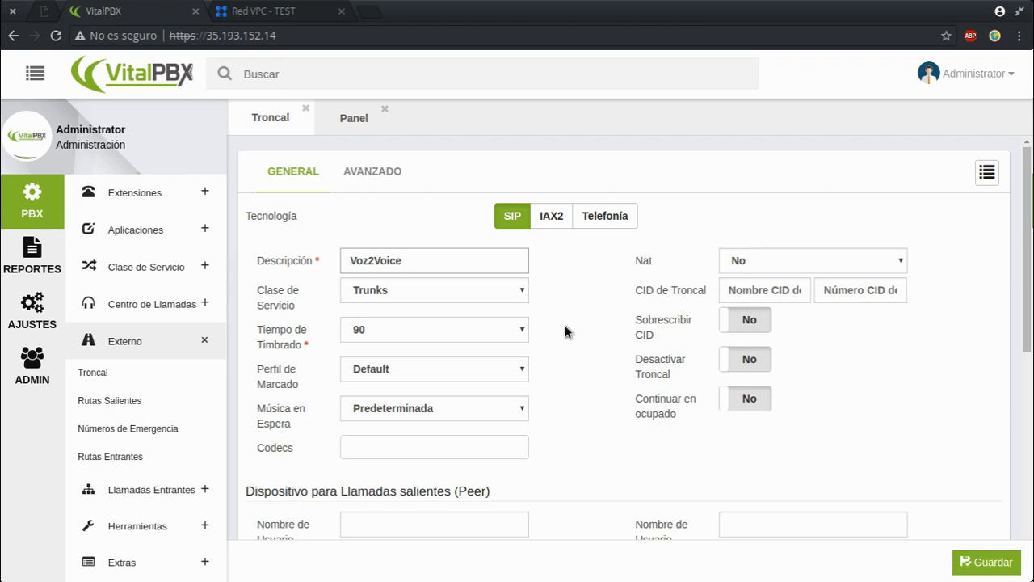
click(374, 261)
double_click(374, 260)
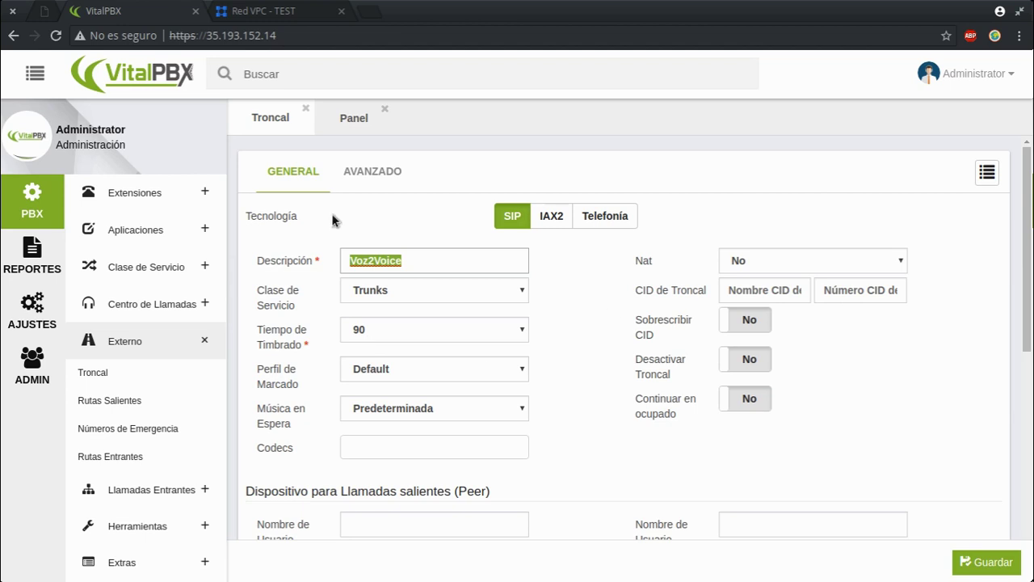
- Set the trunk's music on hold to Ninguna (Tono de Timbrado) and its NAT option to Force, Comedia
click(434, 409)
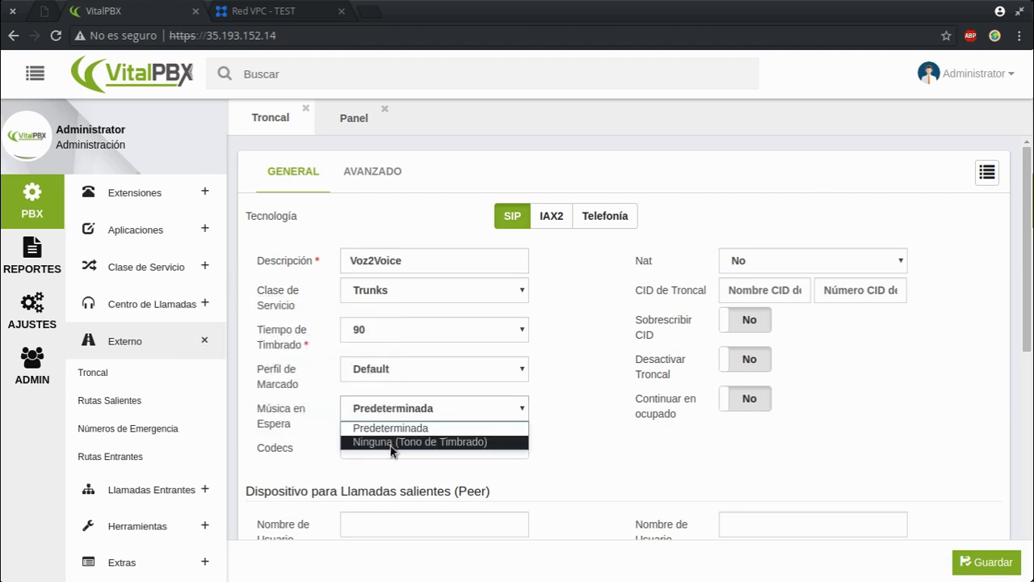
click(395, 440)
click(426, 409)
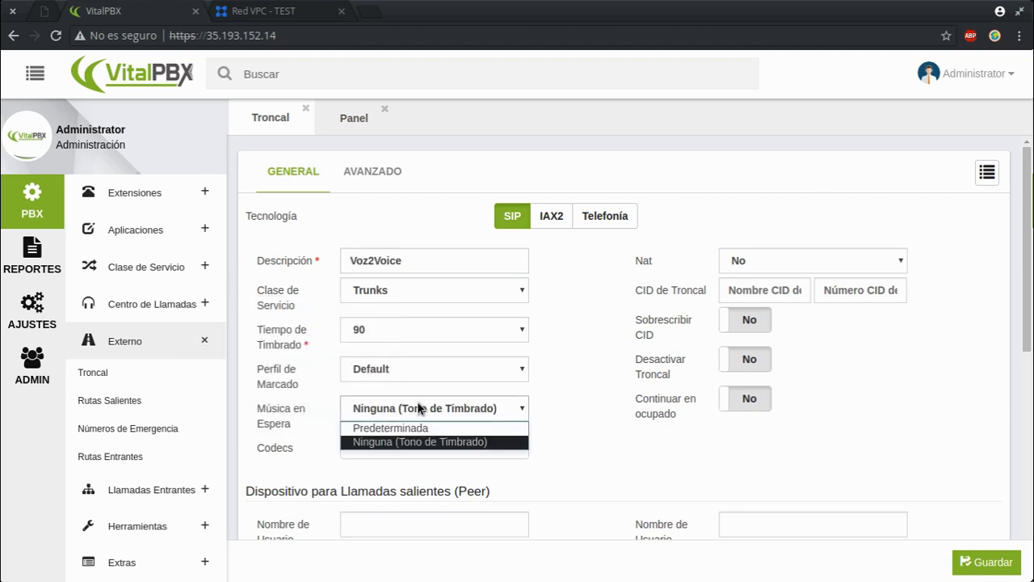
click(440, 426)
click(464, 408)
click(402, 443)
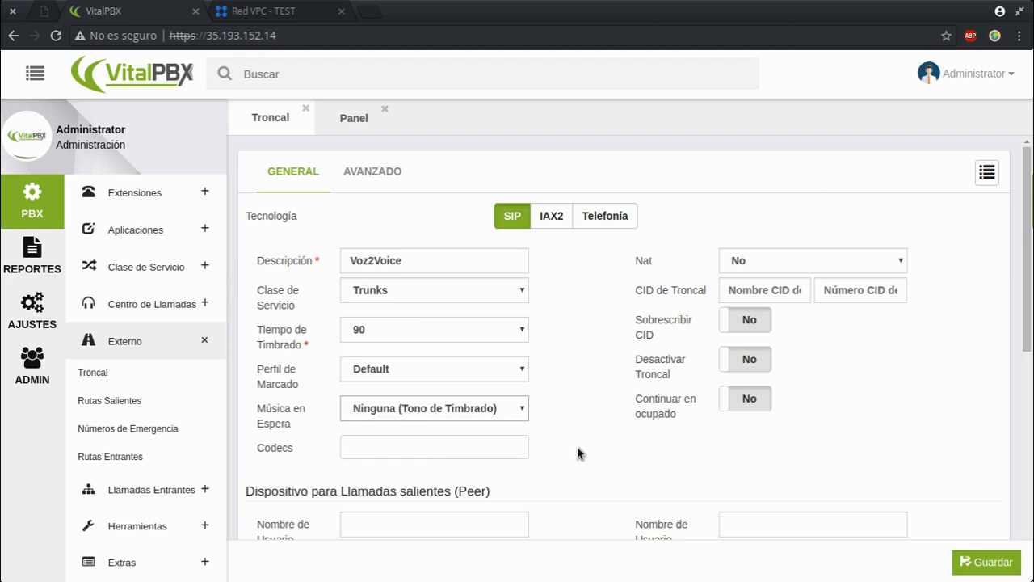
click(784, 262)
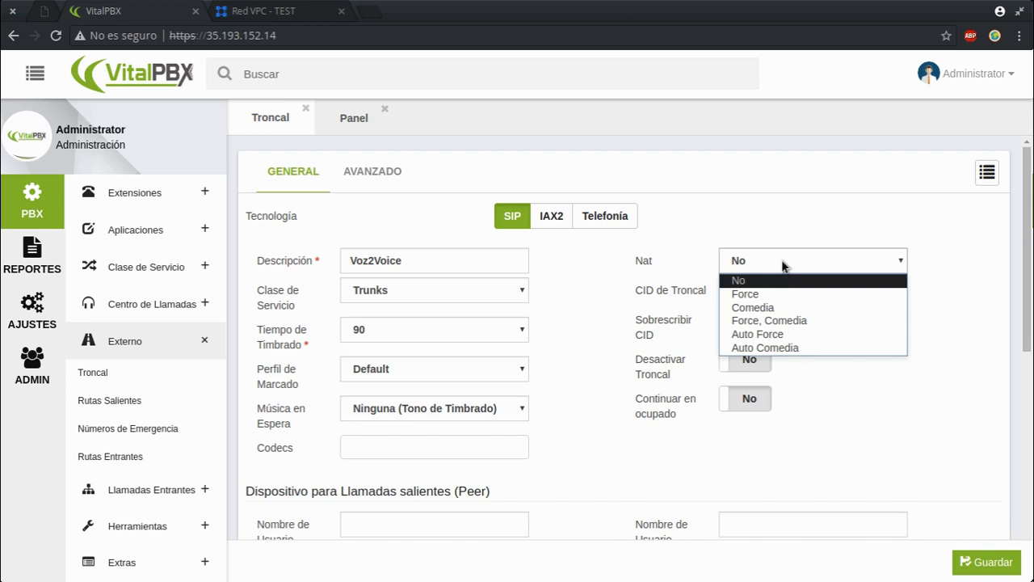
click(769, 320)
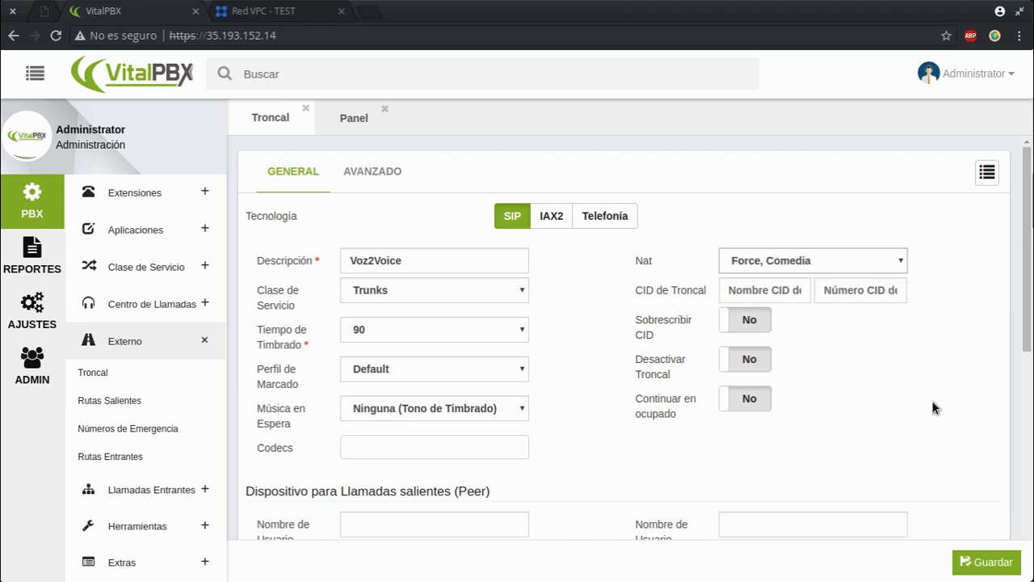
- Paste the provider account's phone number as the outgoing username of the outbound calls device (Peer)
scroll(932, 401, down, 3)
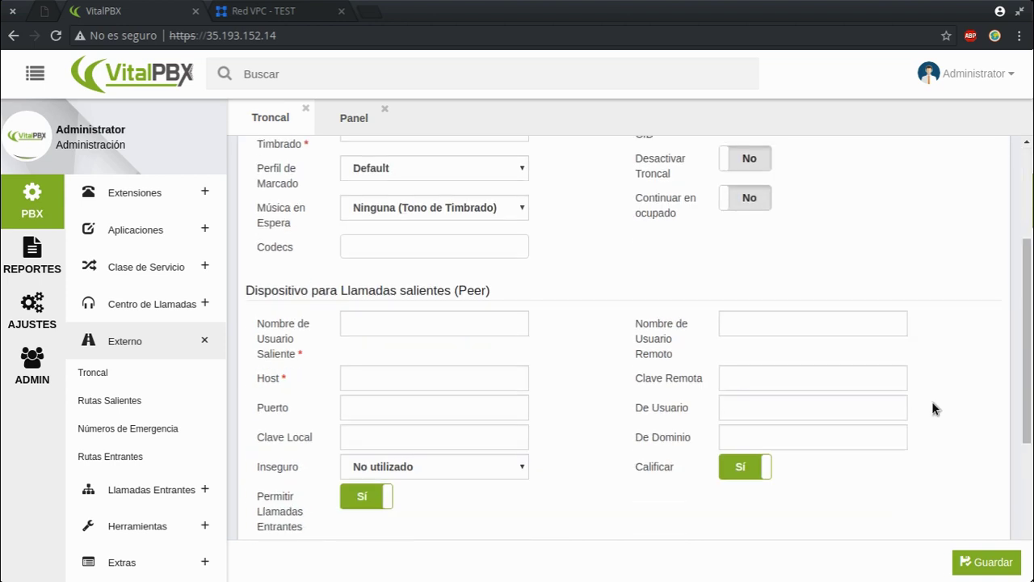
click(414, 326)
key(ctrl+v)
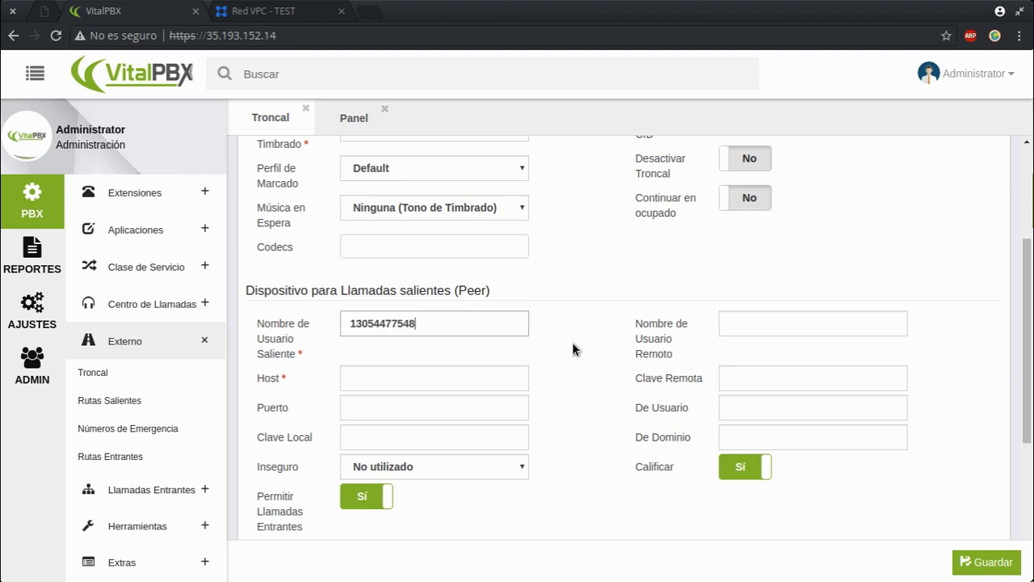
scroll(572, 342, up, 1)
mouse_move(310, 404)
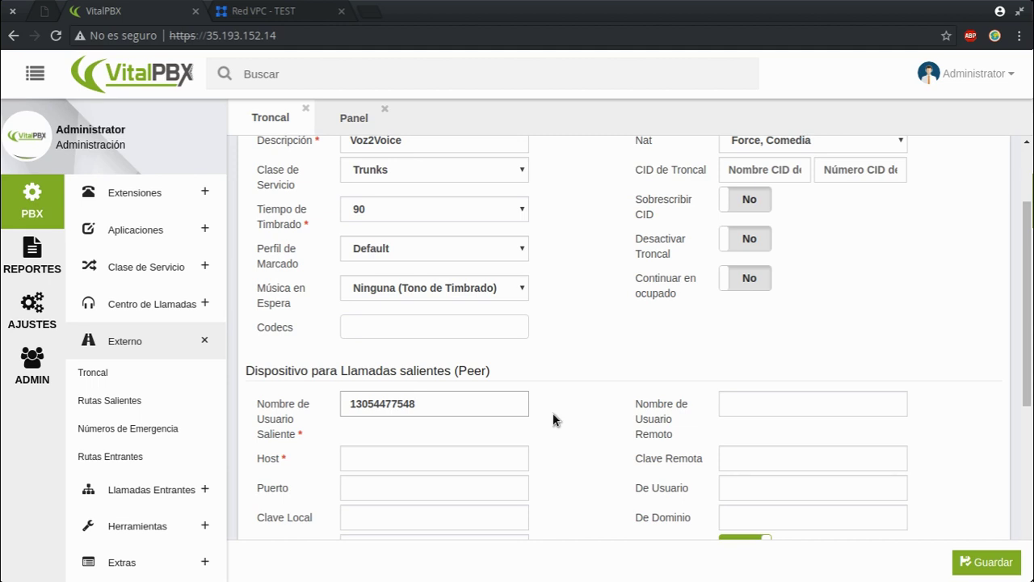
- Set the host of the trunk's outbound calls device (Peer) to 46.19.210.14
scroll(553, 412, down, 3)
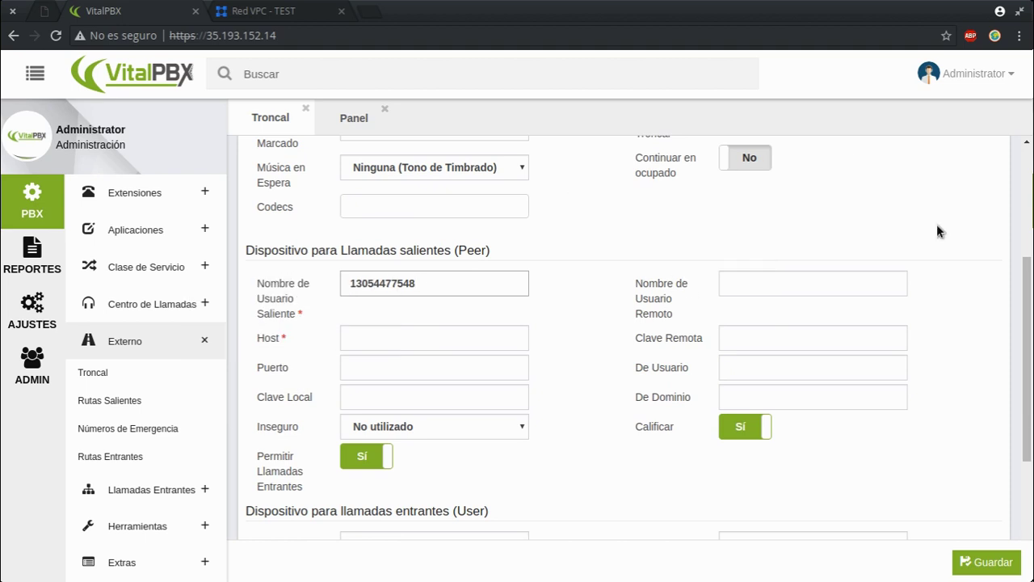
click(400, 337)
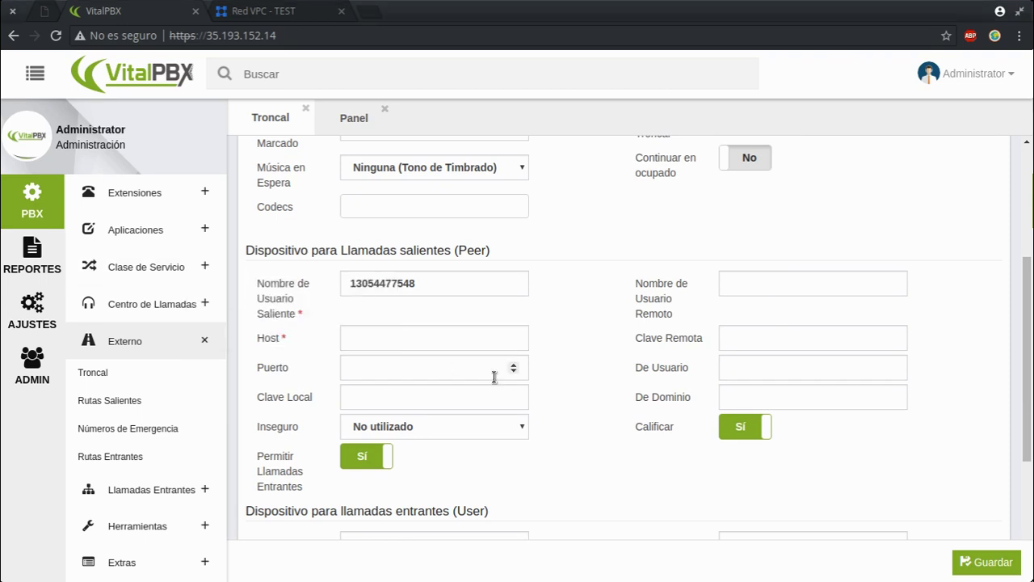
click(476, 344)
text(46.19.210.14)
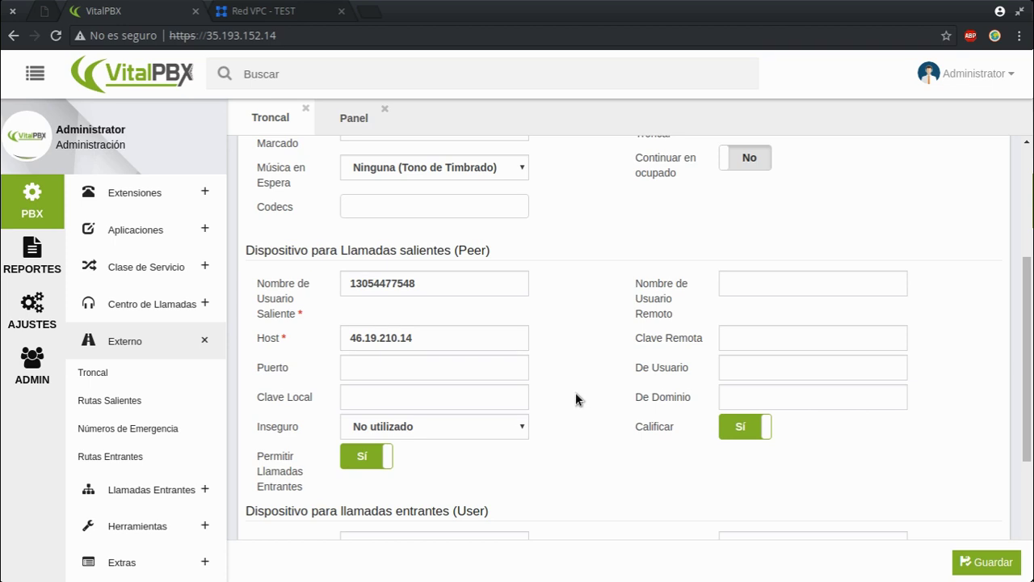
- Turn off the default registration string and disable IP authentication for the inbound calls device (User)
scroll(554, 413, down, 5)
click(732, 372)
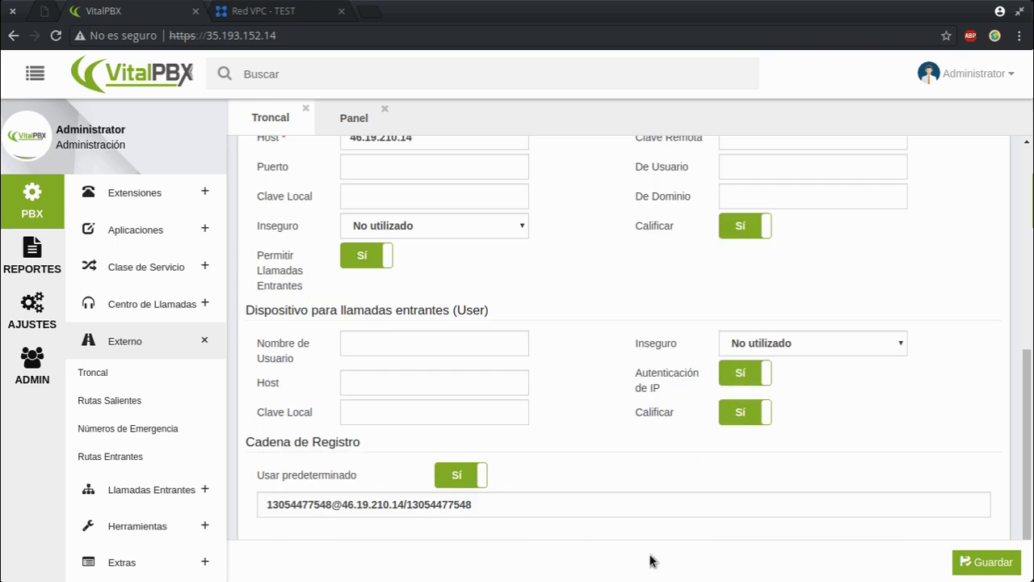
scroll(612, 286, up, 1)
scroll(501, 380, down, 1)
click(462, 475)
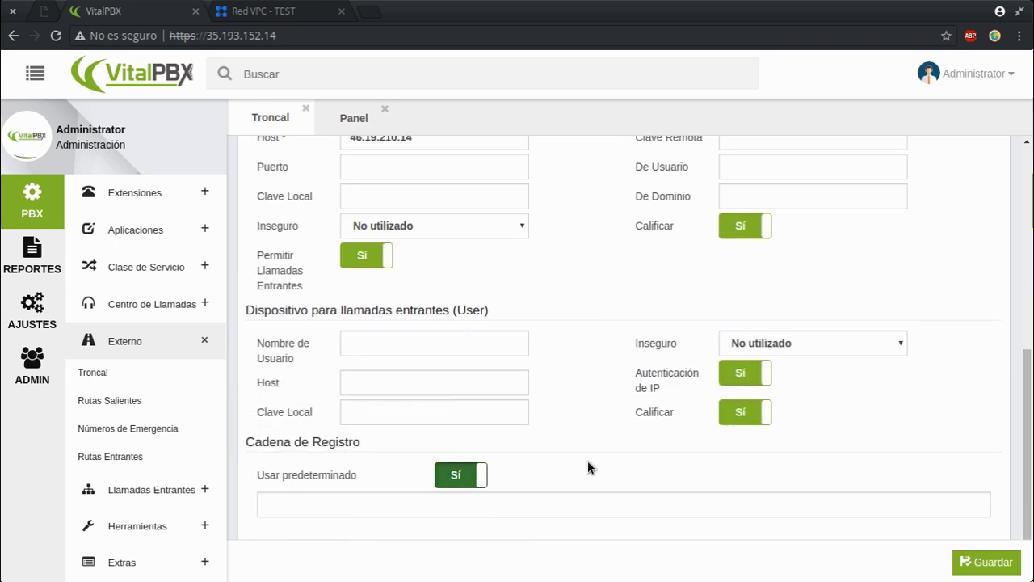
click(737, 380)
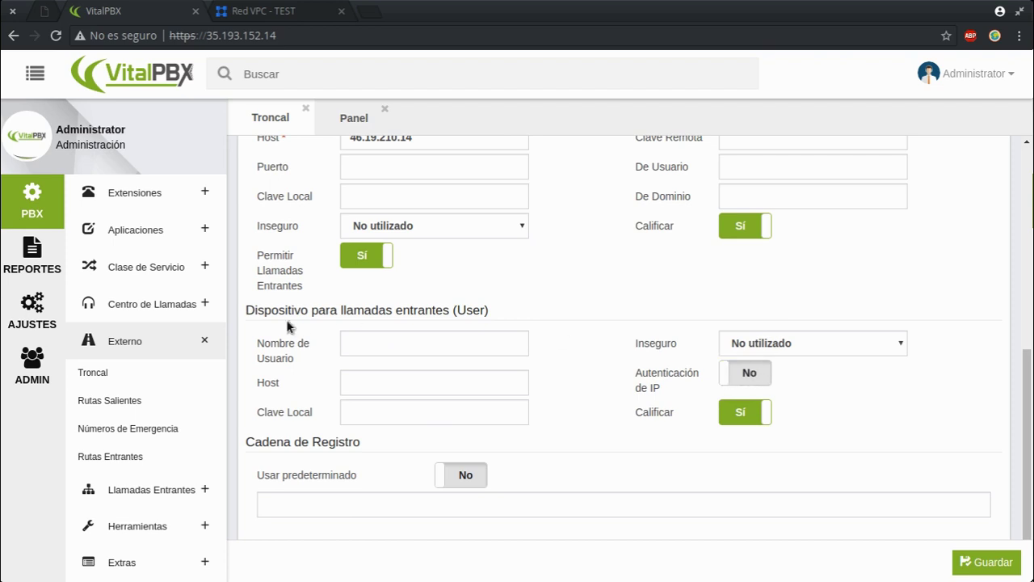
drag(265, 313, 501, 311)
click(501, 312)
- Set the outbound device's Inseguro option to Puerto, Invitar, then save the trunk and apply the pending changes
scroll(630, 318, up, 2)
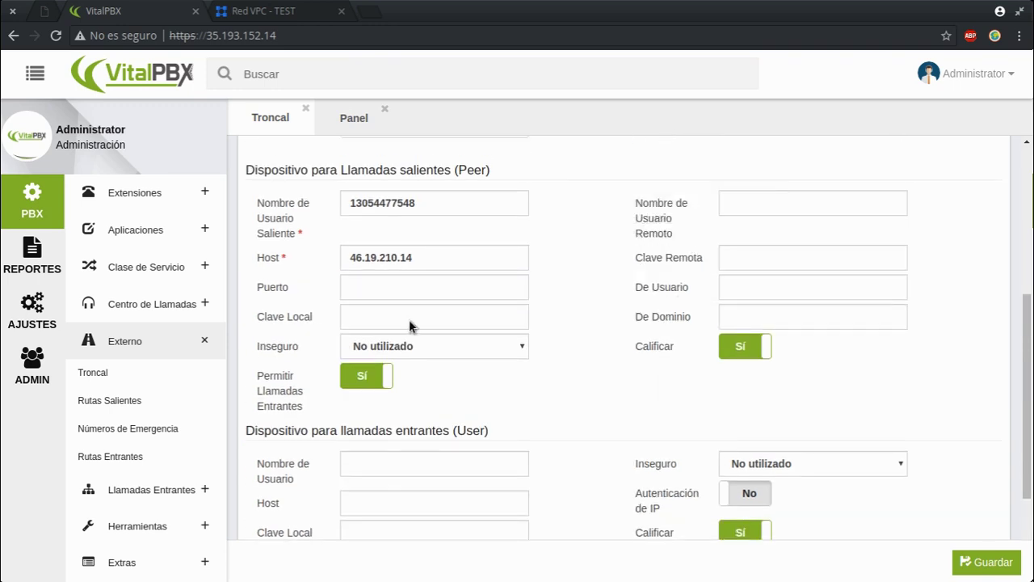
click(480, 350)
click(436, 408)
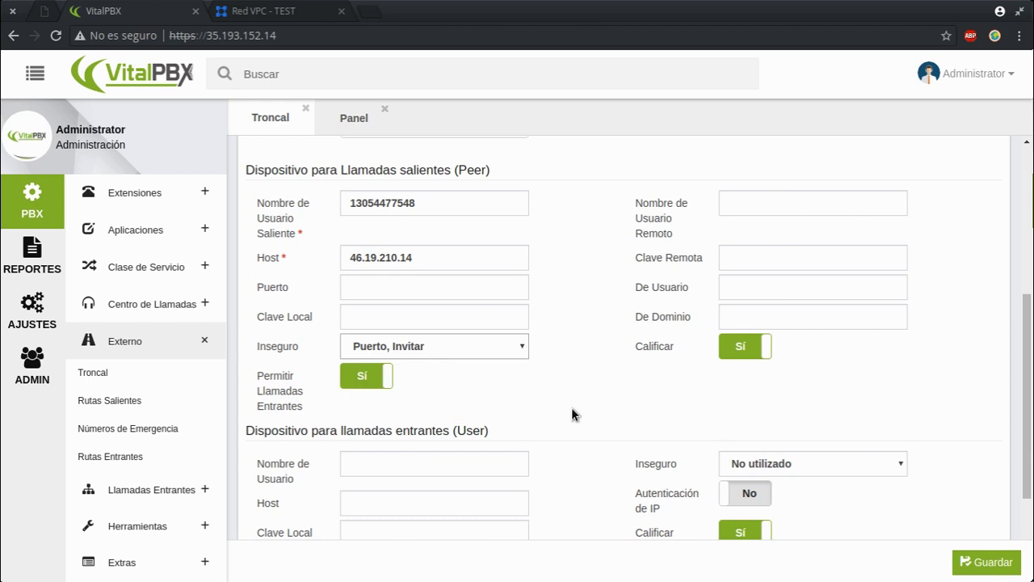
scroll(541, 381, up, 2)
click(967, 562)
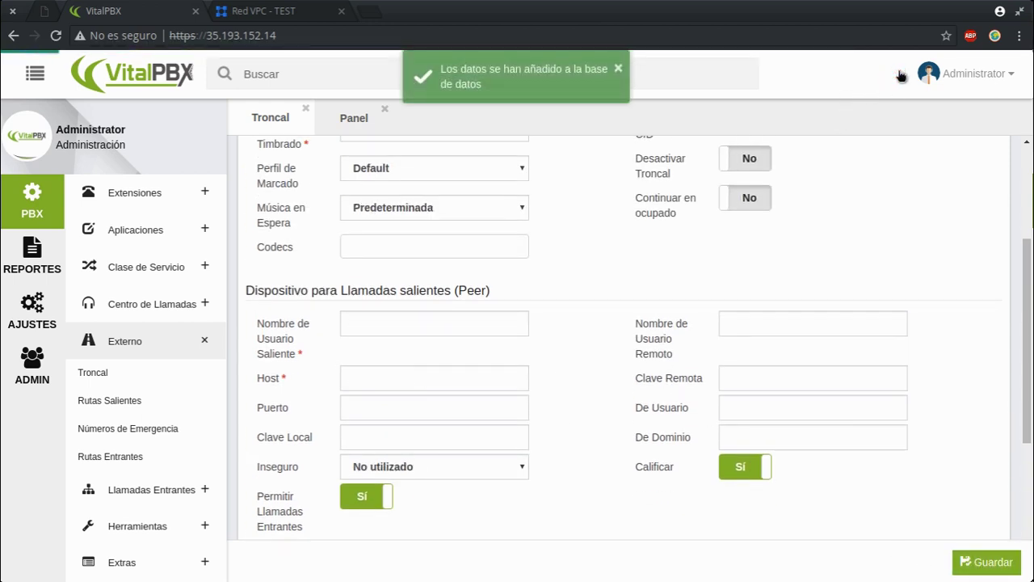
- Open the PBX status report, refresh its devices list and check the status of the Voz2Voice SIP peer
click(39, 259)
click(134, 231)
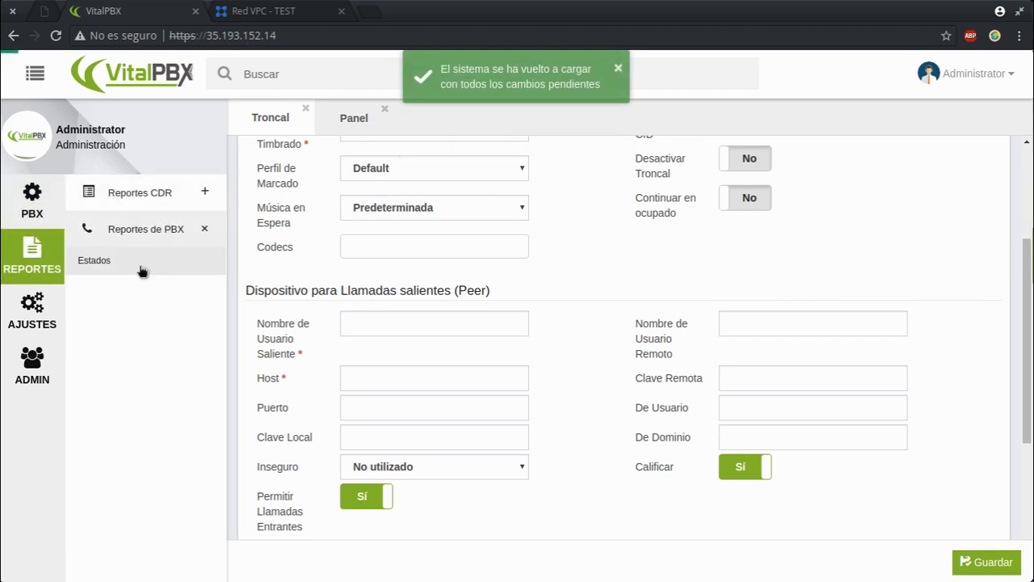
click(141, 267)
click(462, 175)
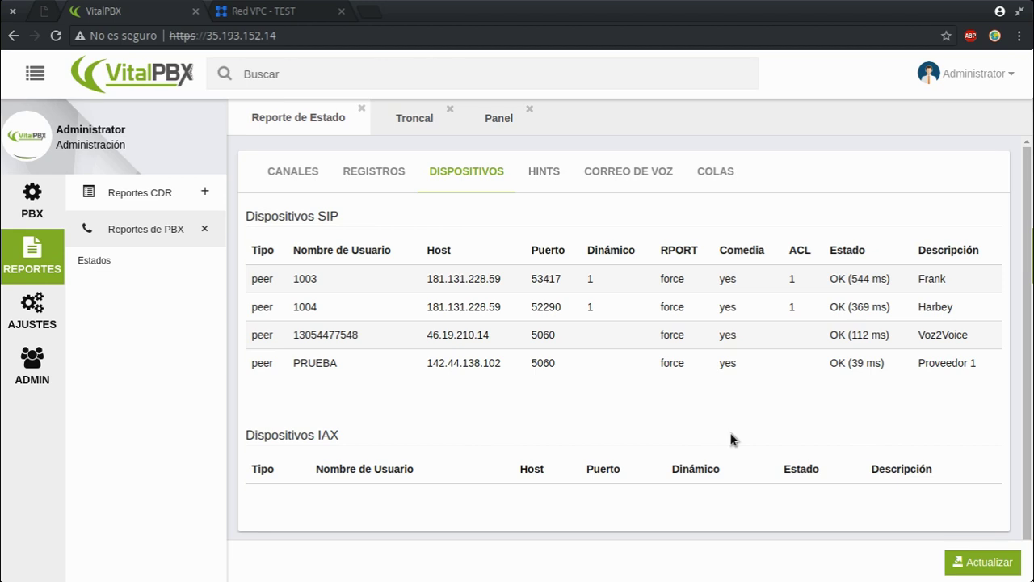
click(969, 560)
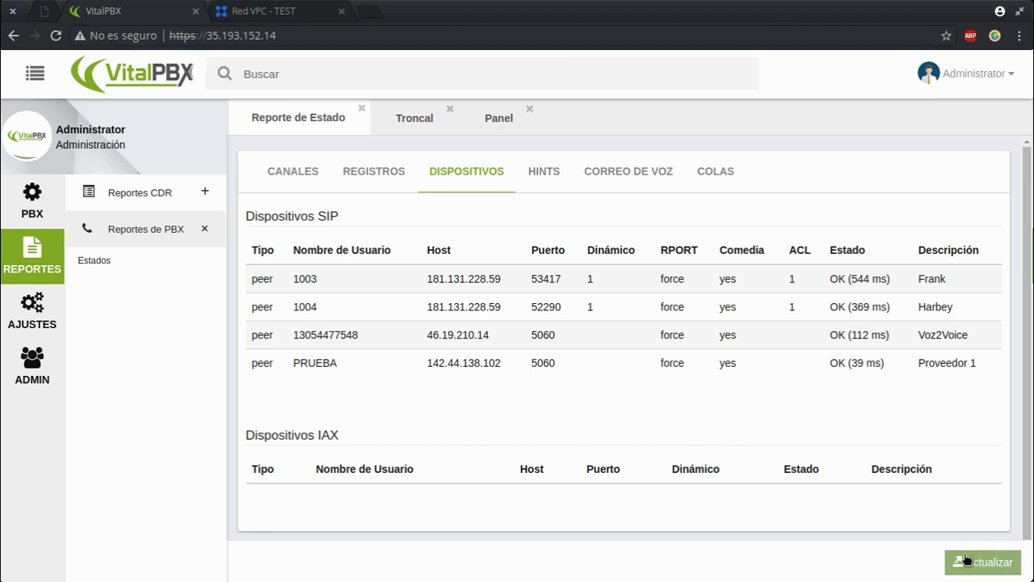
drag(882, 336, 839, 338)
click(734, 358)
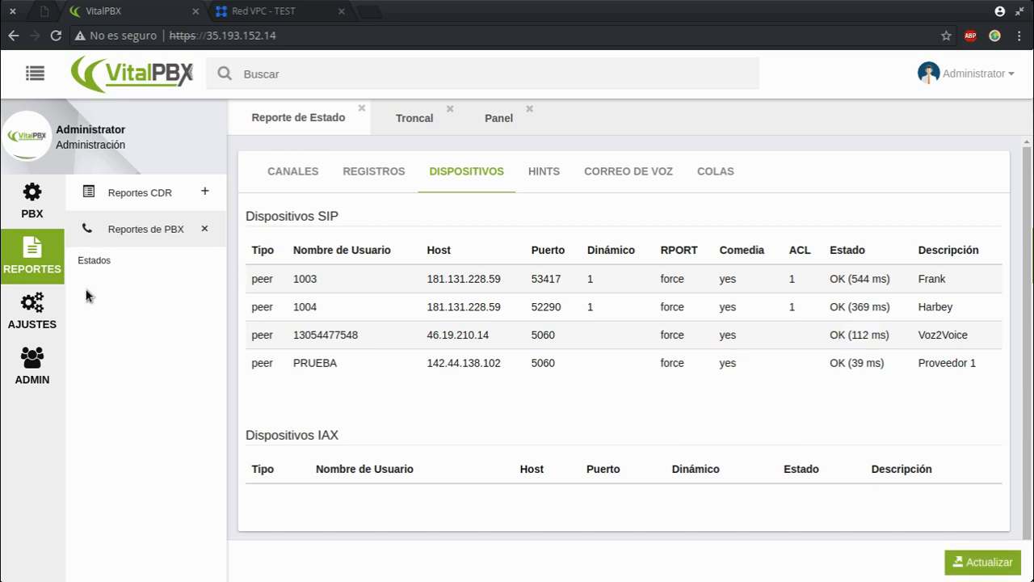
- Open the network section of the SIP settings and examine the NAT external address and the local network's IP and mask
click(41, 311)
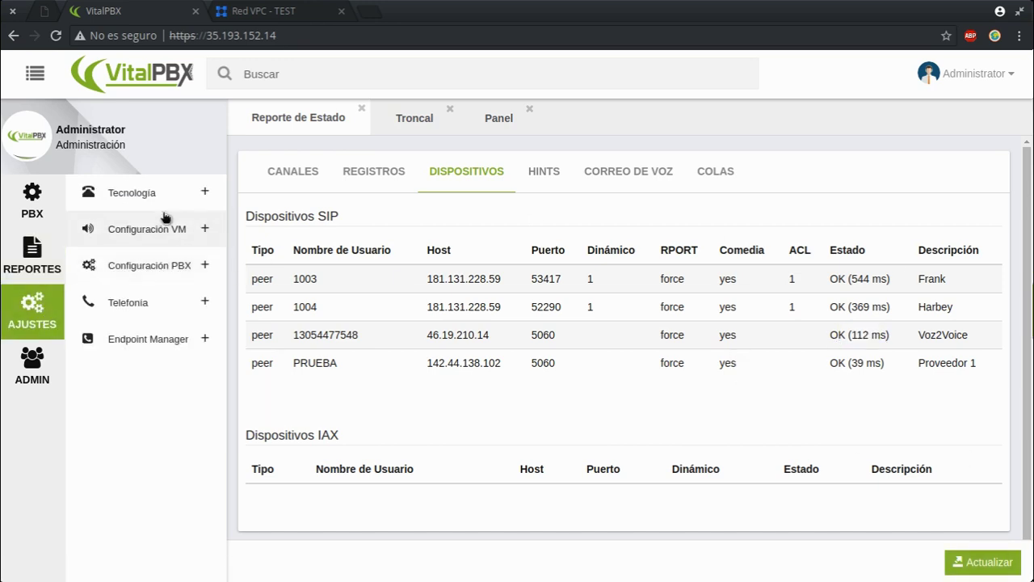
click(165, 195)
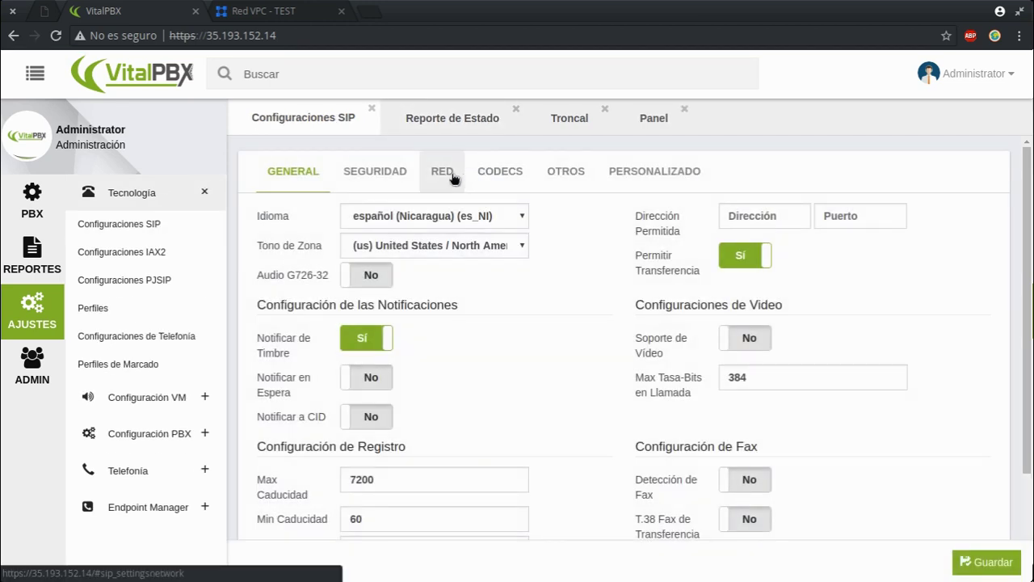
click(452, 175)
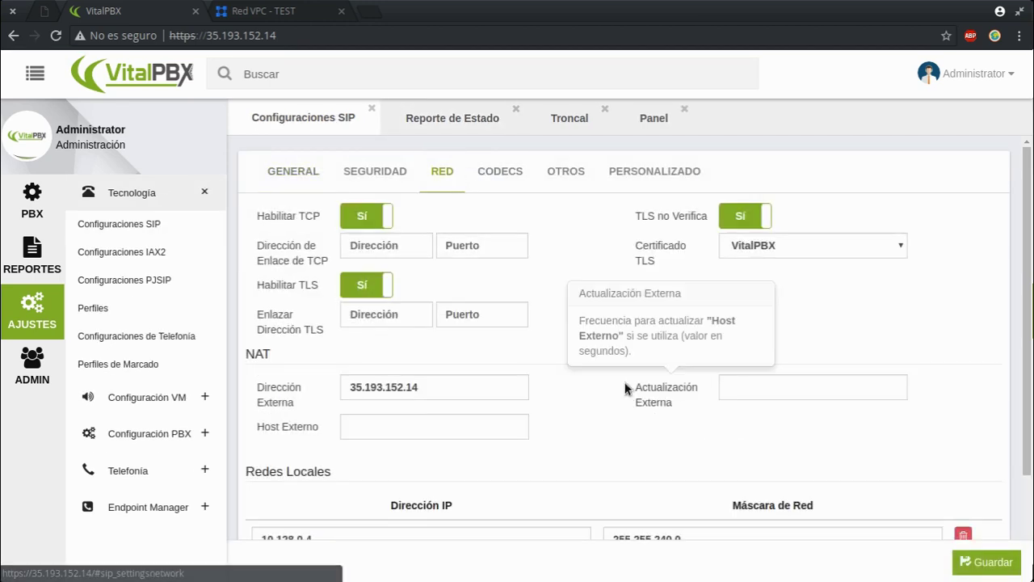
scroll(496, 376, down, 3)
drag(432, 257, 278, 256)
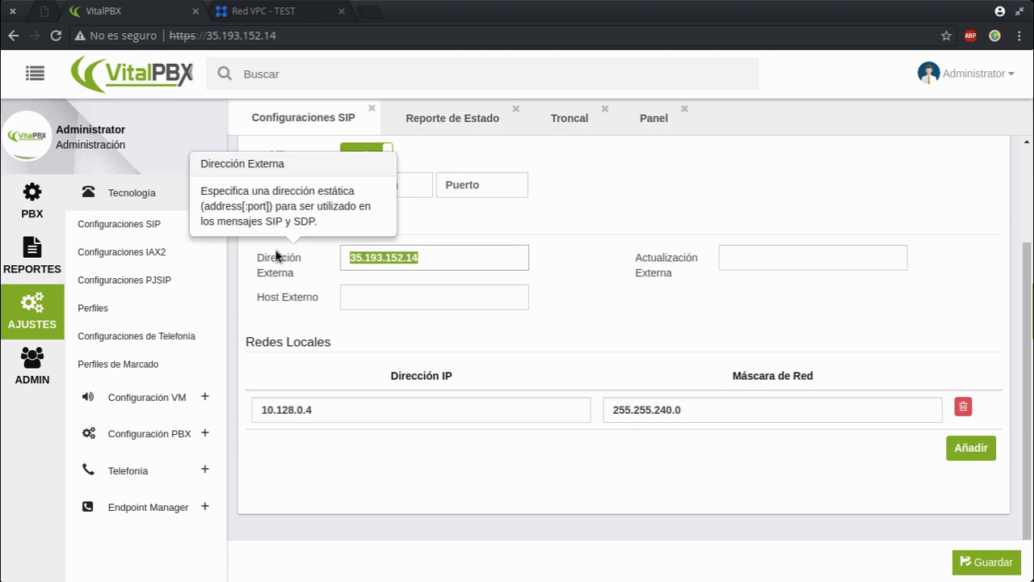
click(298, 410)
drag(312, 410, 257, 409)
drag(682, 409, 554, 461)
click(554, 463)
scroll(555, 458, up, 3)
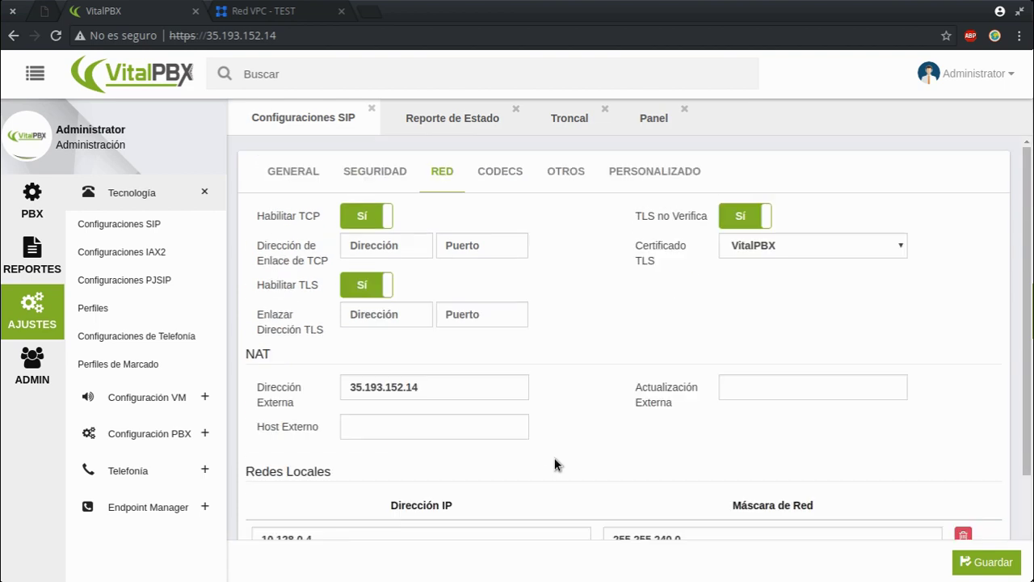
scroll(725, 457, down, 3)
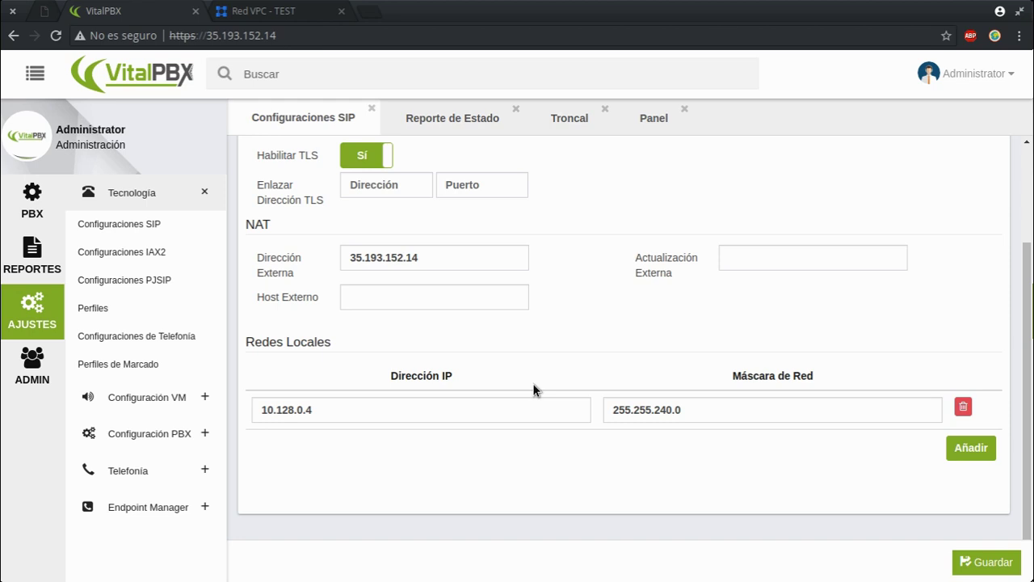
- Compare the local network entry with the us-central1 subnet range in Google Cloud Platform, then return to the SIP settings in VitalPBX
click(283, 10)
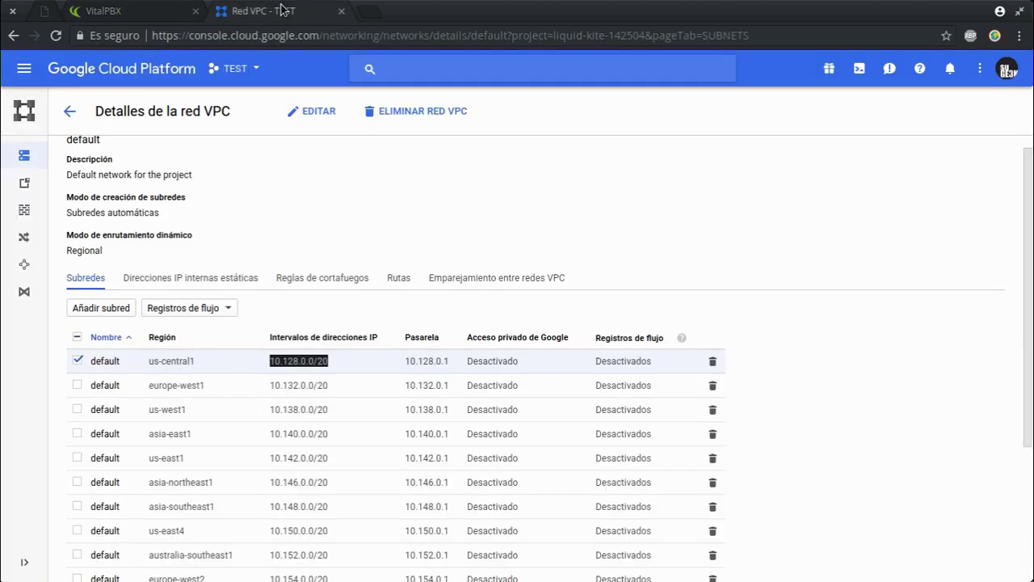
click(121, 12)
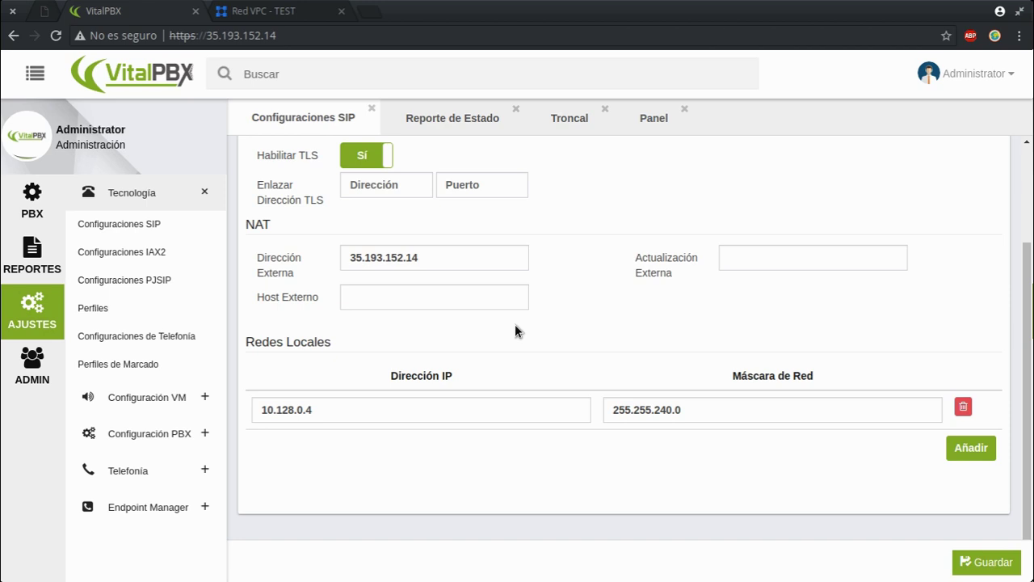
scroll(517, 330, up, 3)
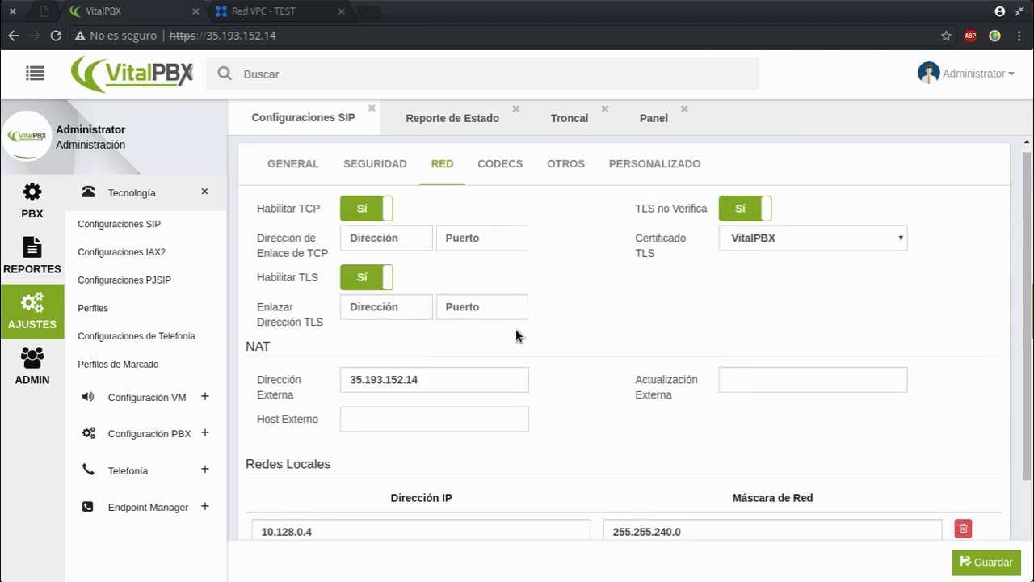
scroll(816, 492, down, 3)
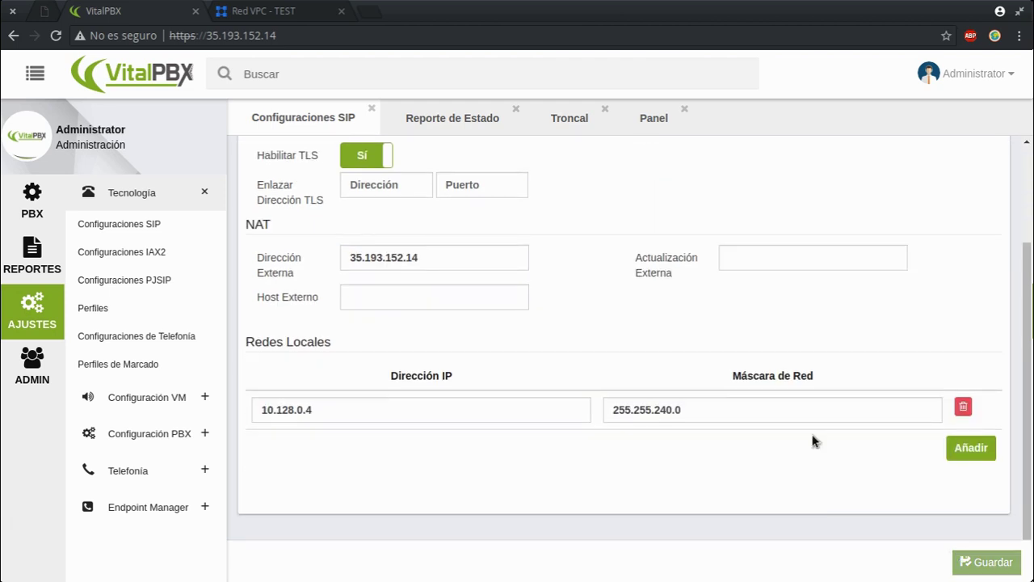
- Return to the status report and refresh the SIP devices list
click(34, 202)
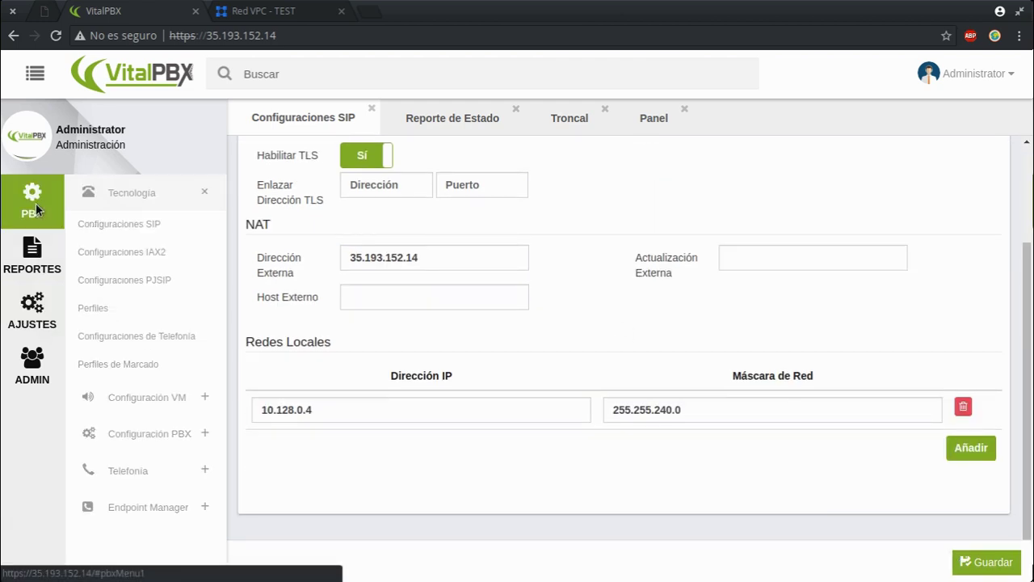
click(437, 129)
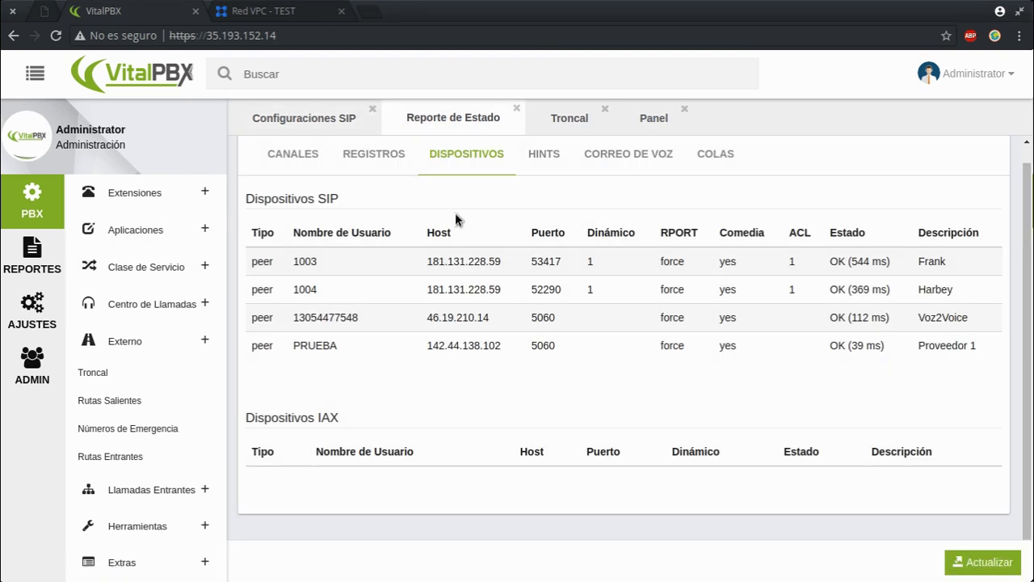
click(970, 561)
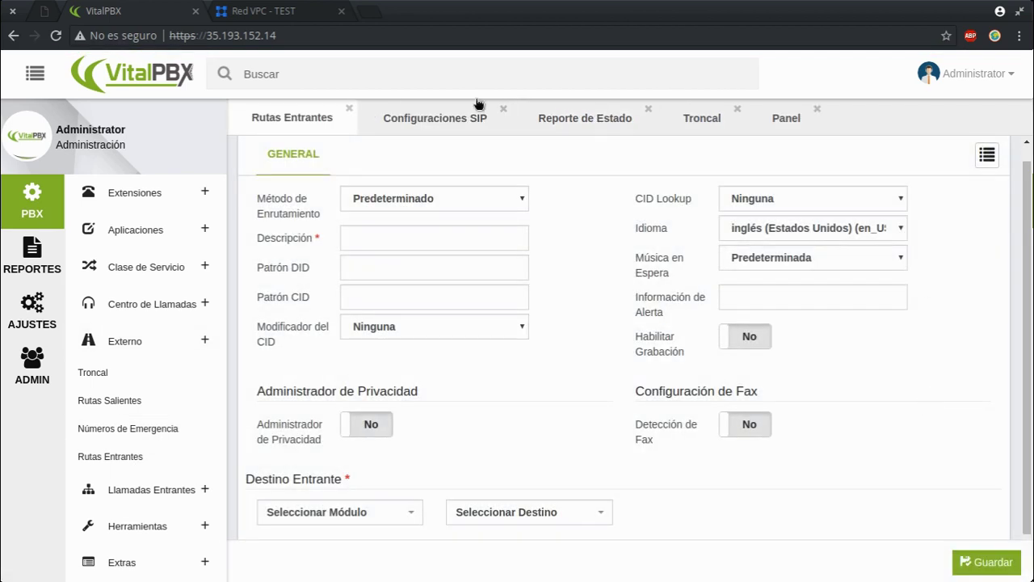
- Start an inbound route with the Predeterminado routing method and the description IN_Voz2Voice
click(396, 201)
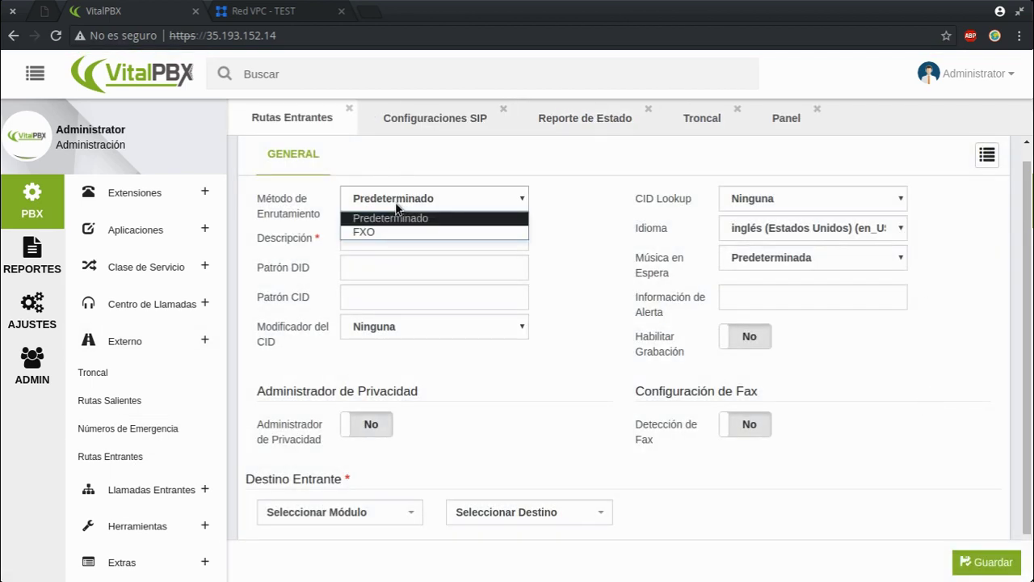
click(403, 218)
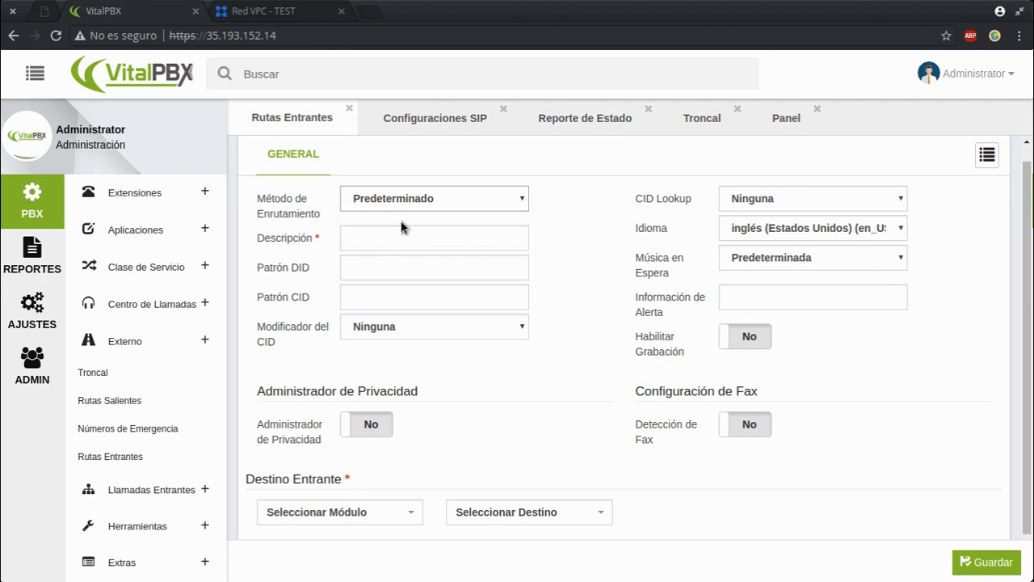
click(404, 237)
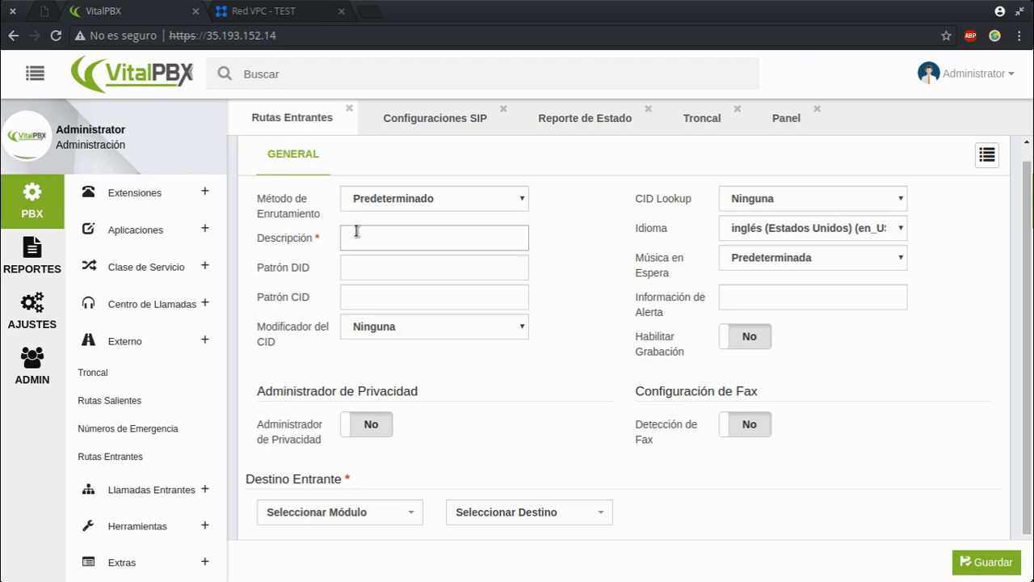
text(IN_Voz2Voice)
click(414, 275)
text(46.19.210.14)
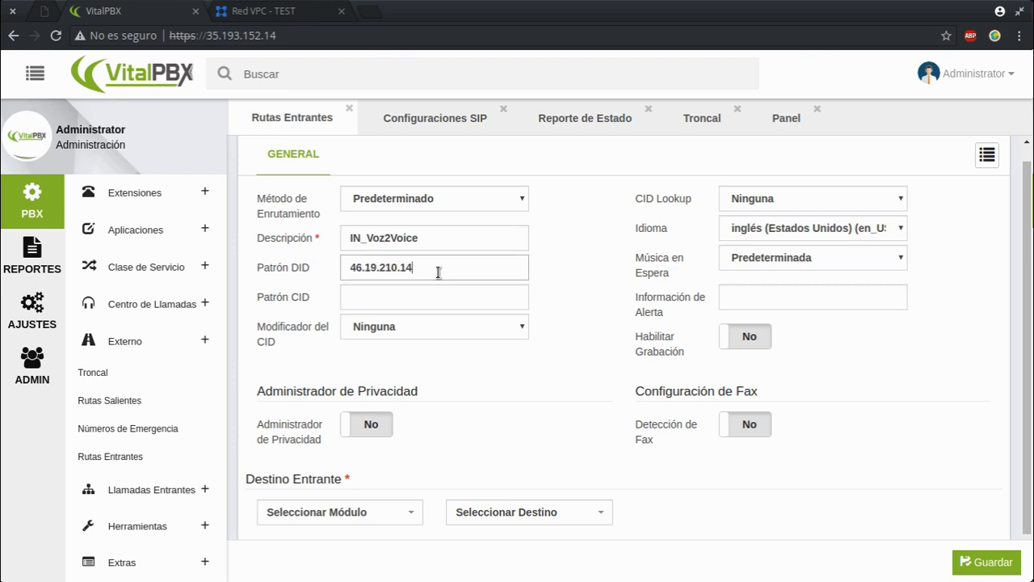
double_click(431, 267)
key(BackSpace)
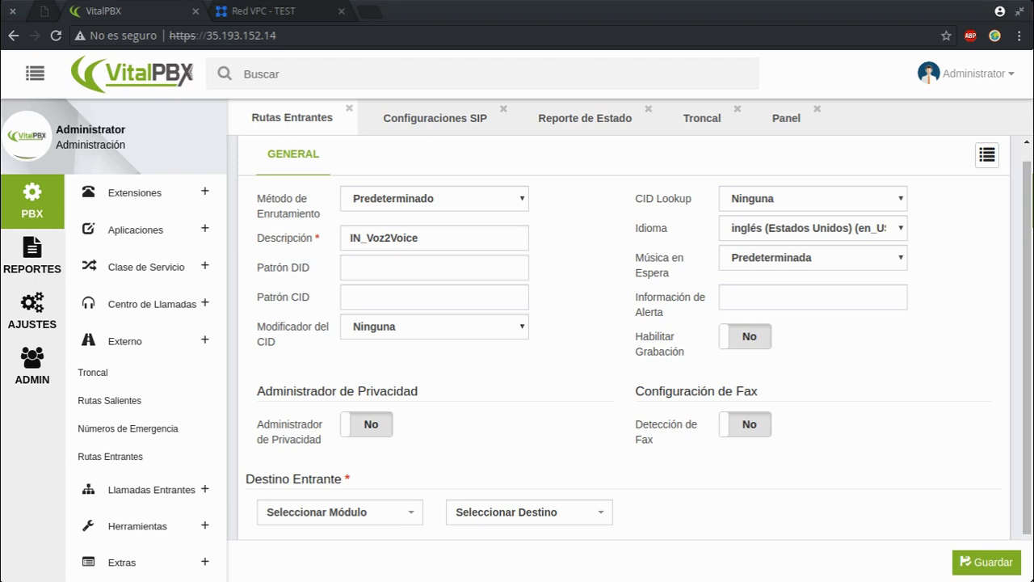
- Paste the provider account's phone number as the inbound route's DID pattern and replace its last digit with the range [7-8]
click(419, 267)
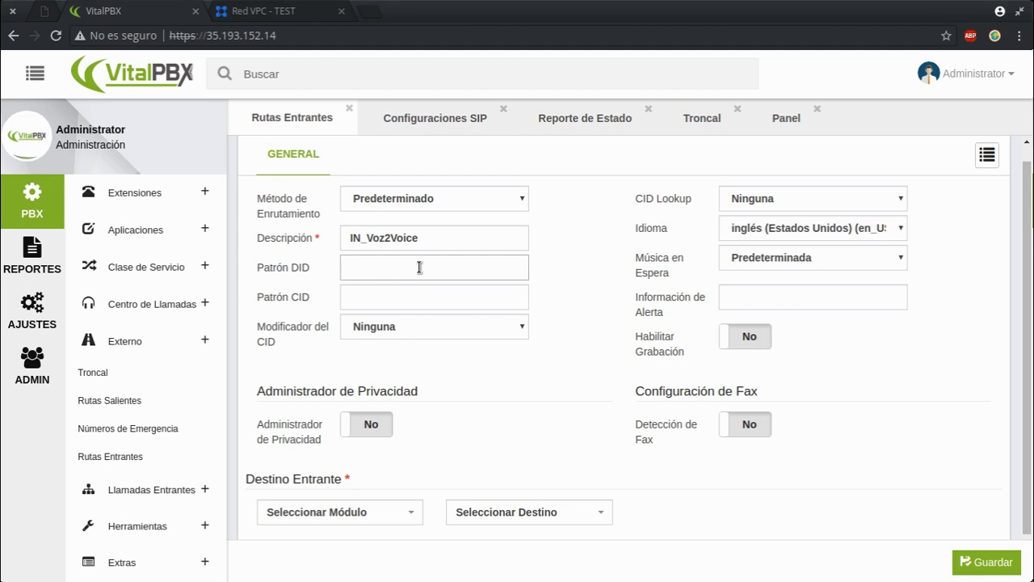
key(ctrl+v)
key(BackSpace)
text(-8C)
key(BackSpace)
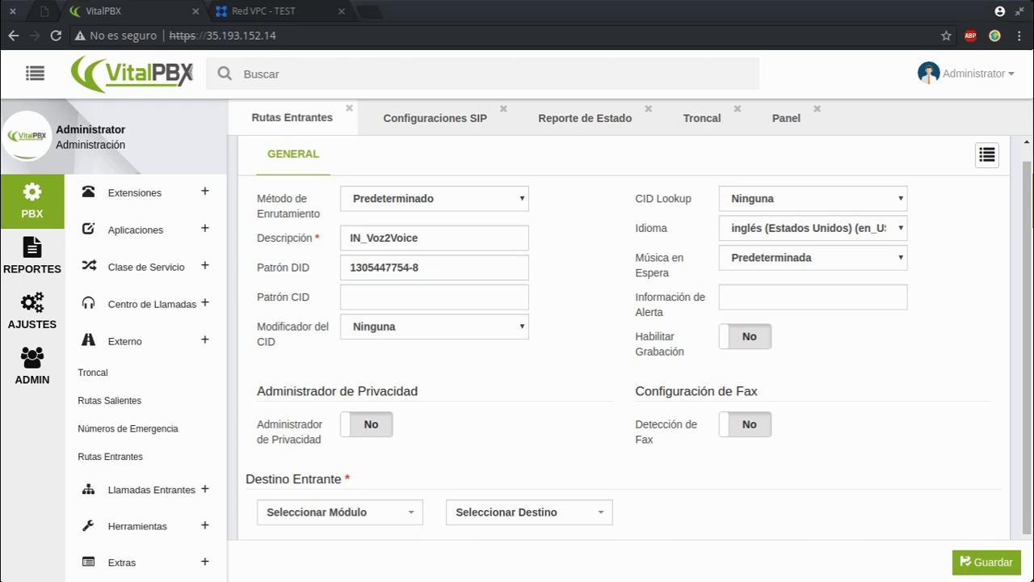
click(437, 269)
key(Left)
key(Left)
text([7)
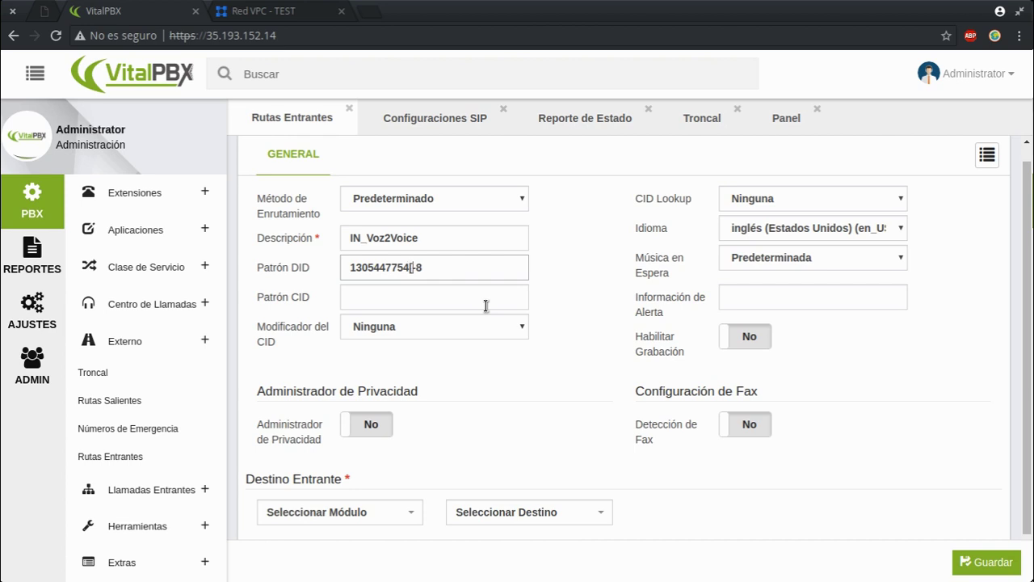
key(End)
text(])
- Insert the range [2-3] after the first digit of the inbound route's DID pattern
key(Home)
key(Right)
text([2-3)
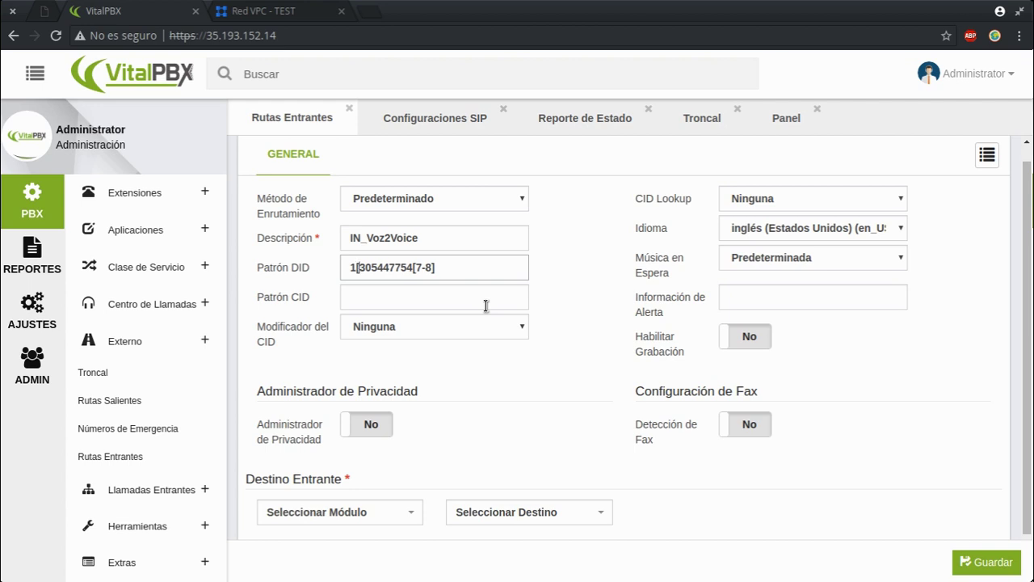
text(])
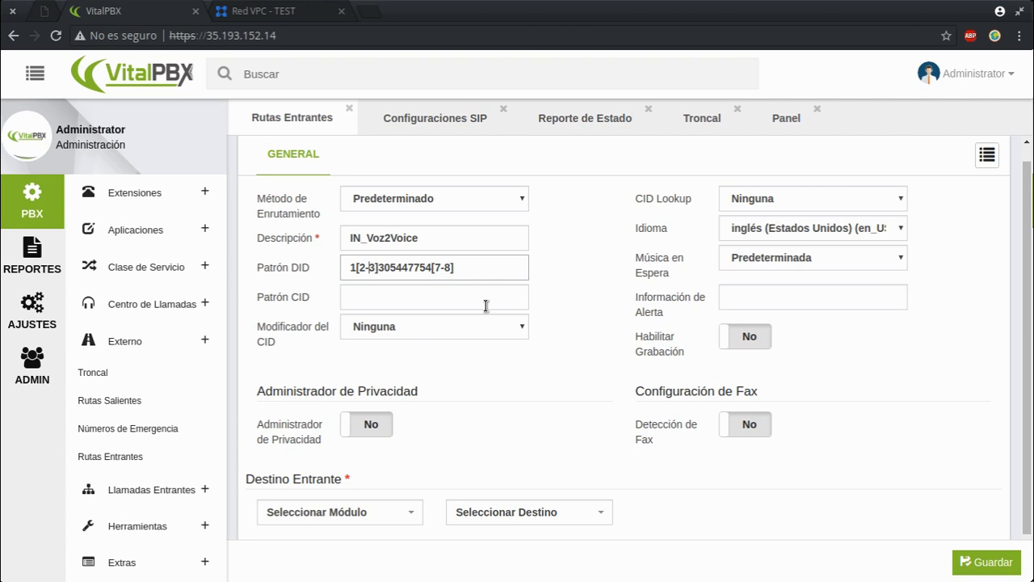
key(Left)
key(Left)
key(shift+Right)
key(shift+Right)
- Replace the DID pattern with the copied provider phone number, then clear the field completely
key(ctrl+a)
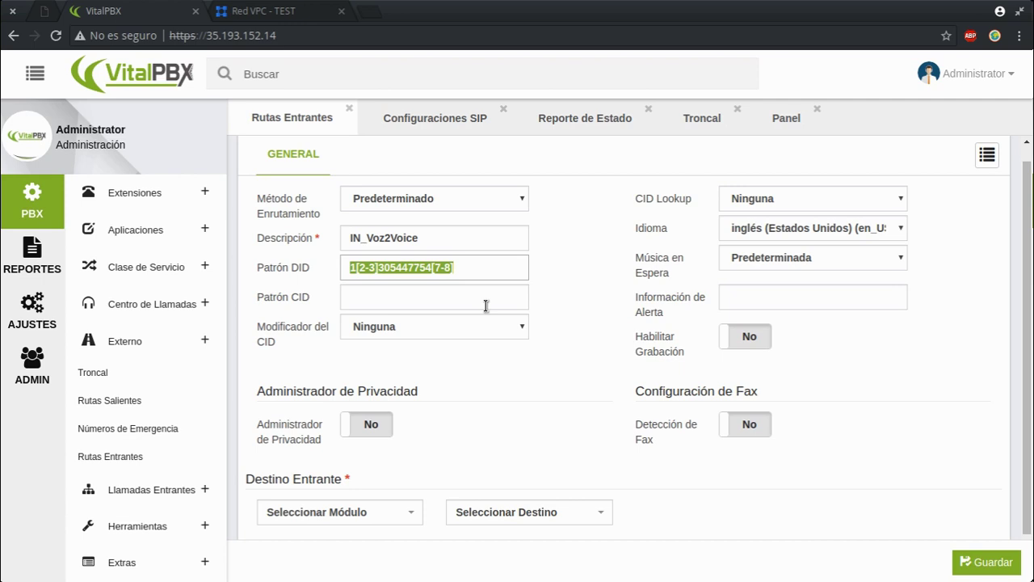
key(ctrl+v)
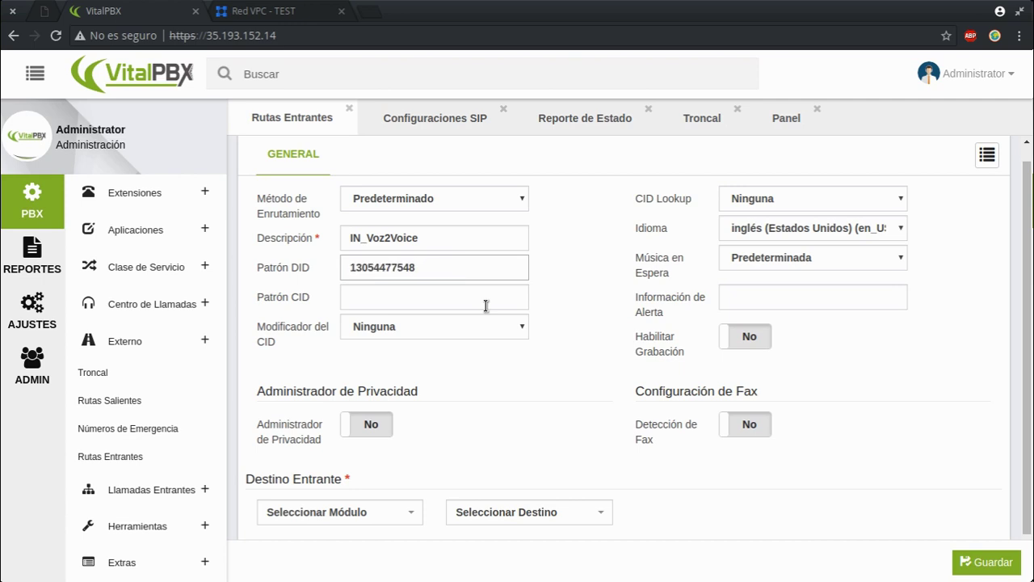
key(ctrl+a)
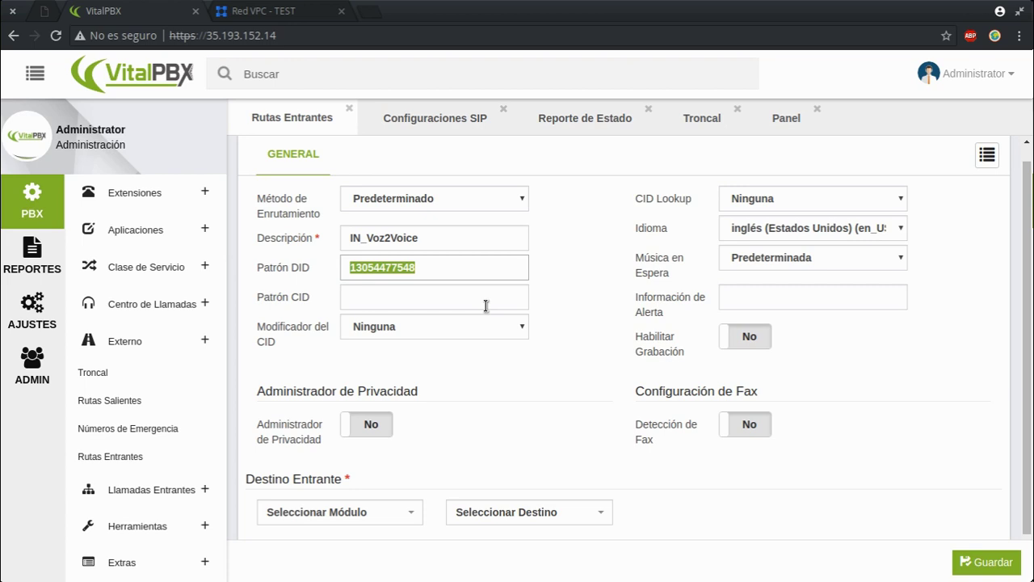
text(.)
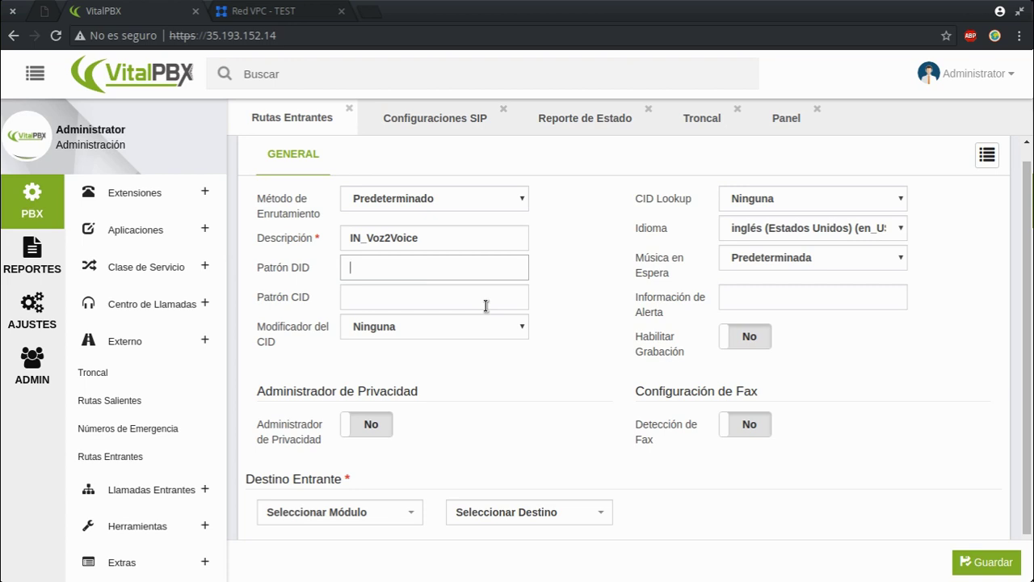
- Set the inbound route's language to español (Nicaragua) (es_NI) and hold music to Ninguna (Tono de Timbrado), with call recording enabled
mouse_move(295, 269)
mouse_move(640, 205)
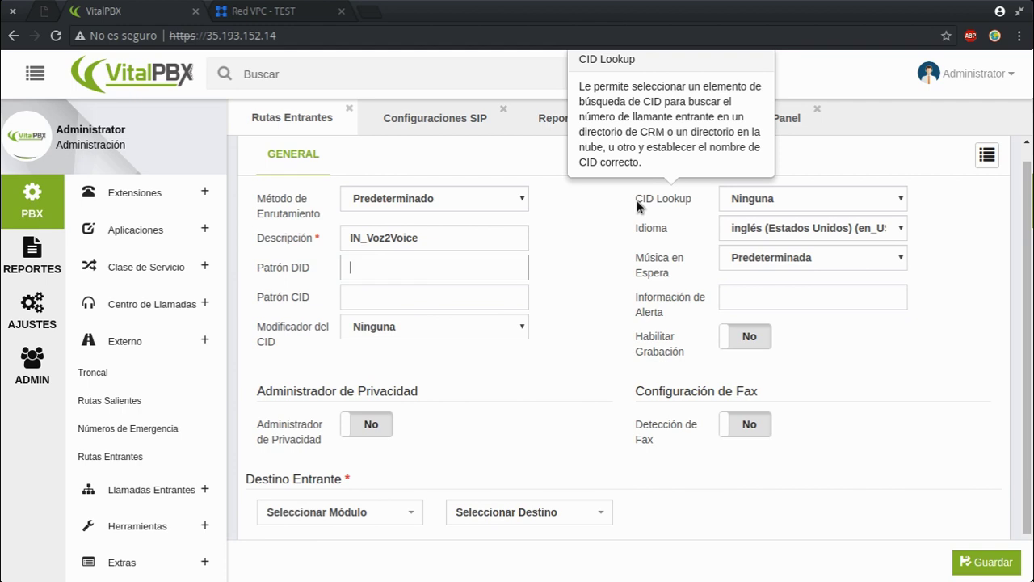
click(812, 228)
click(775, 259)
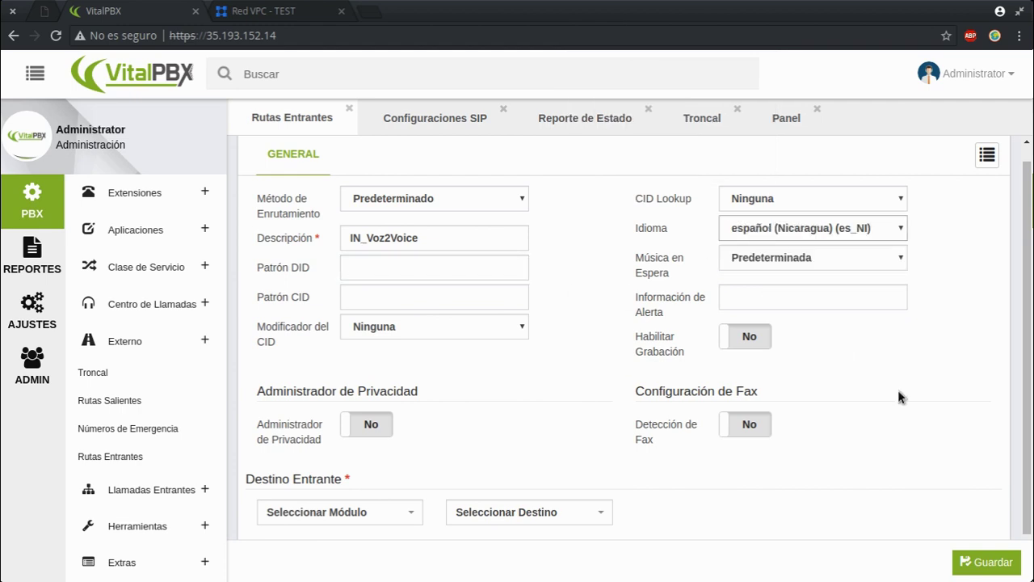
click(738, 258)
click(756, 291)
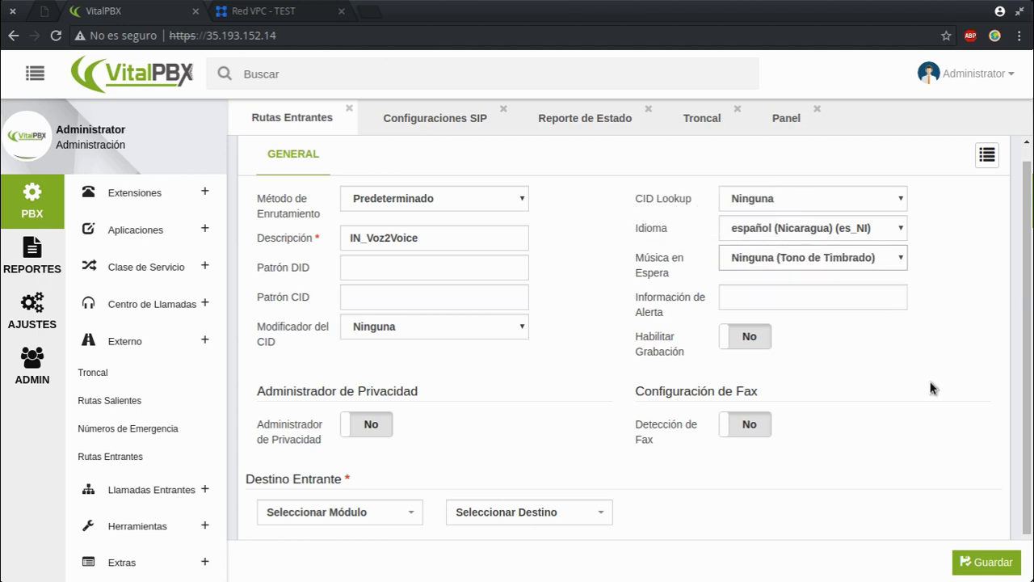
click(758, 340)
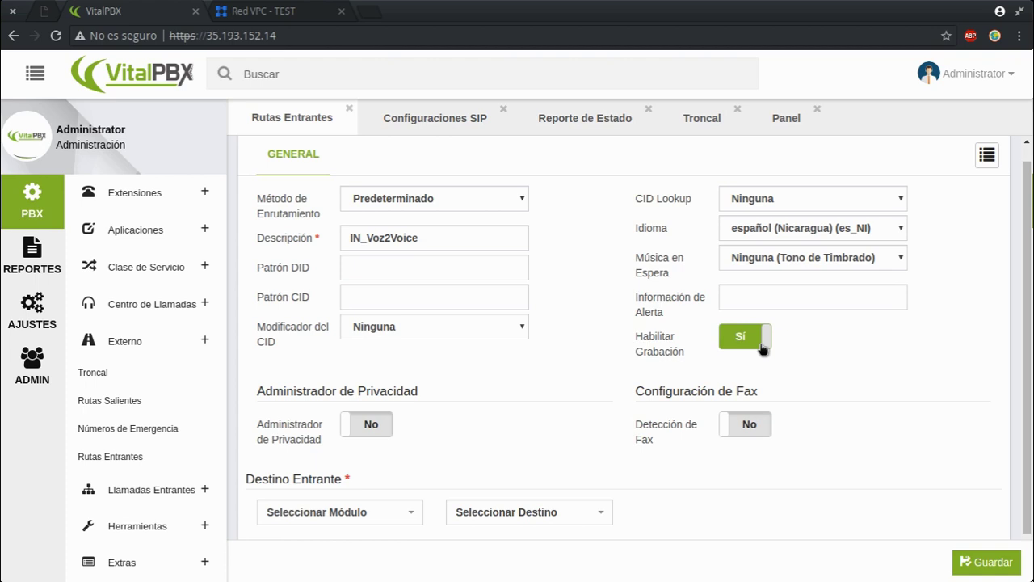
- Set the inbound destination to the Anuncios module with Bienvenida, and save the inbound route
scroll(762, 347, down, 1)
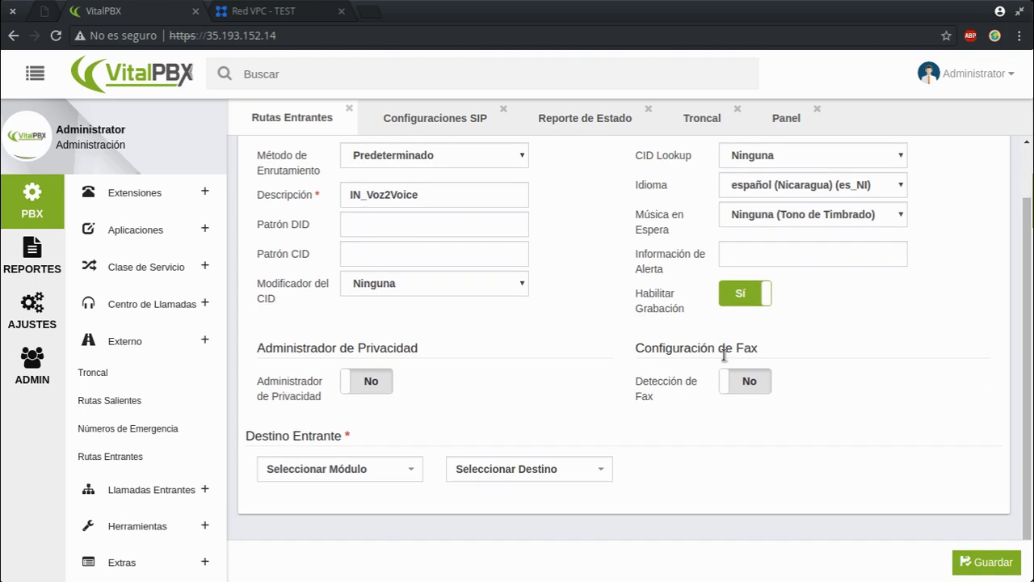
click(351, 473)
click(307, 341)
click(547, 462)
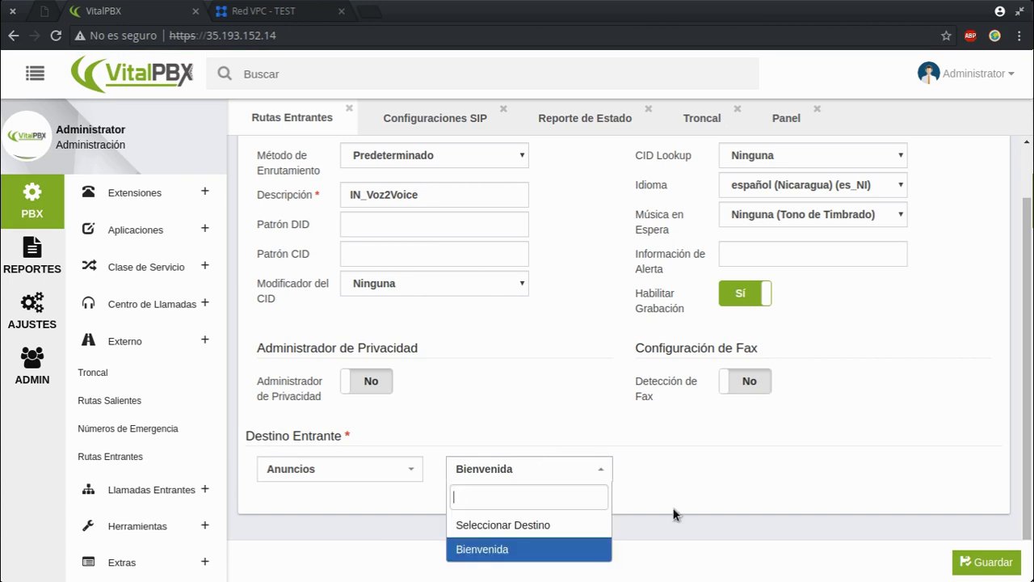
click(536, 555)
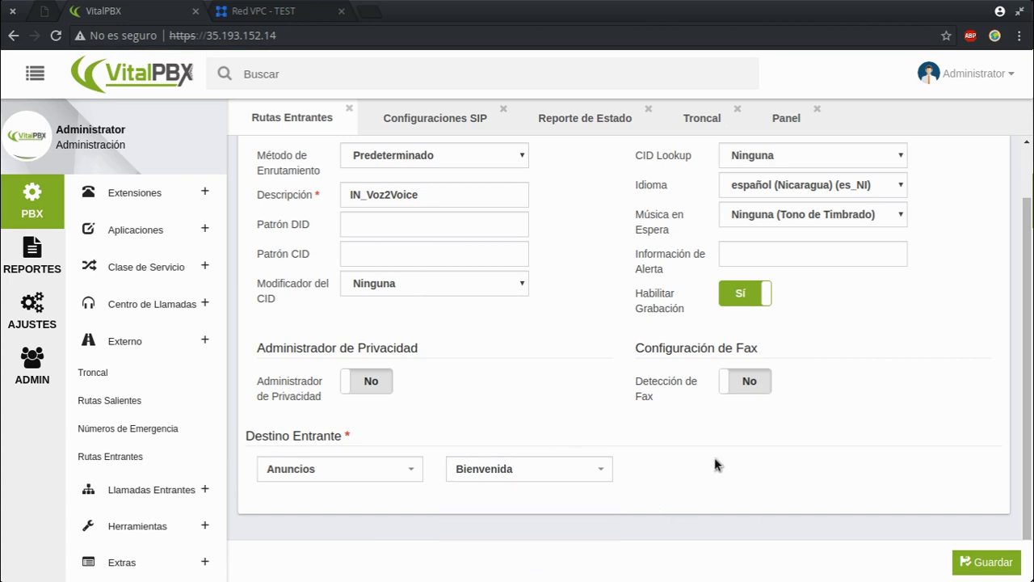
click(955, 558)
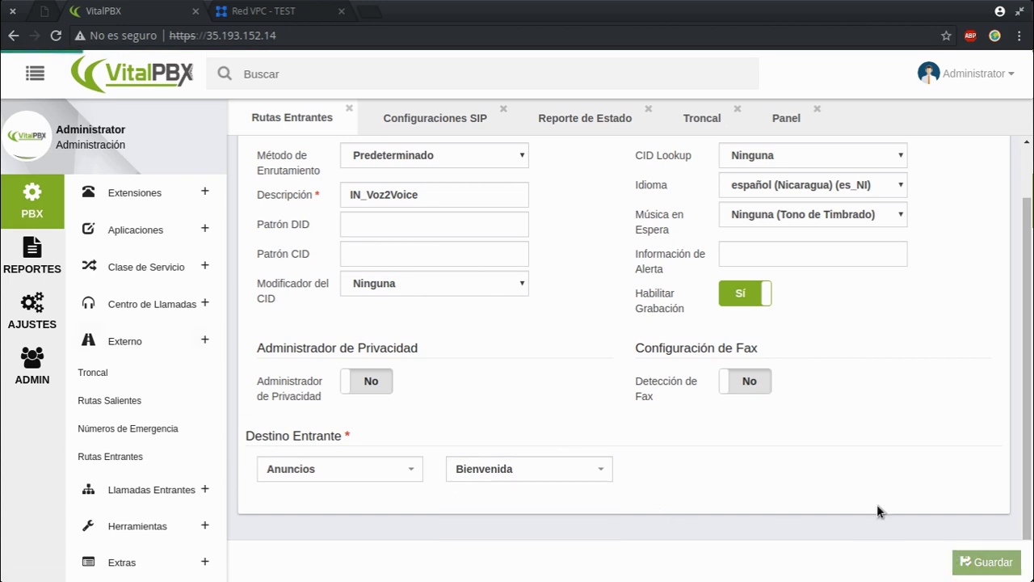
click(892, 75)
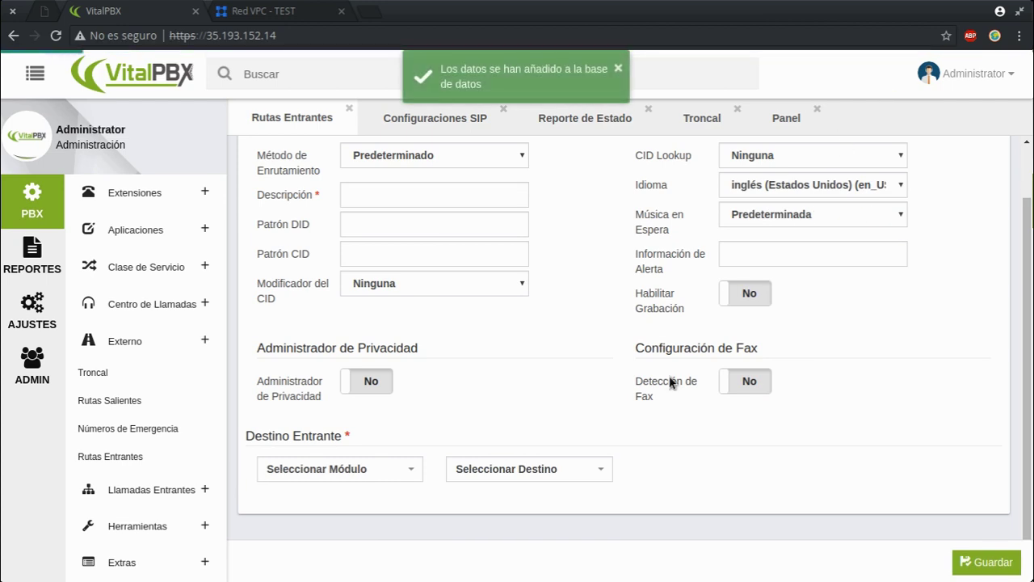
- Search the web for loquendo in a new browser tab and view the Nuance Vocalizer Expressive online text-to-speech demo form
click(367, 11)
text(loquendo)
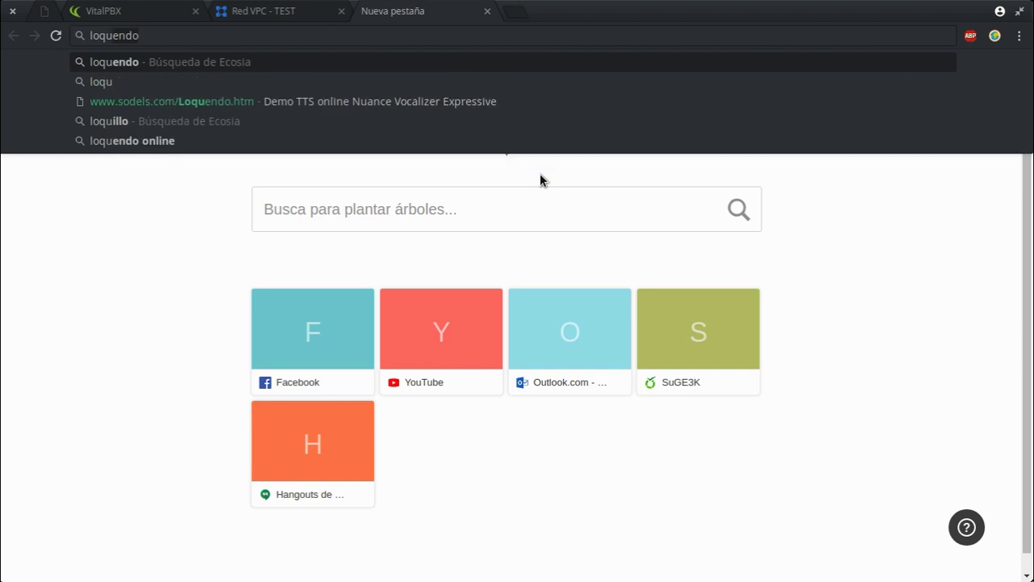
key(Return)
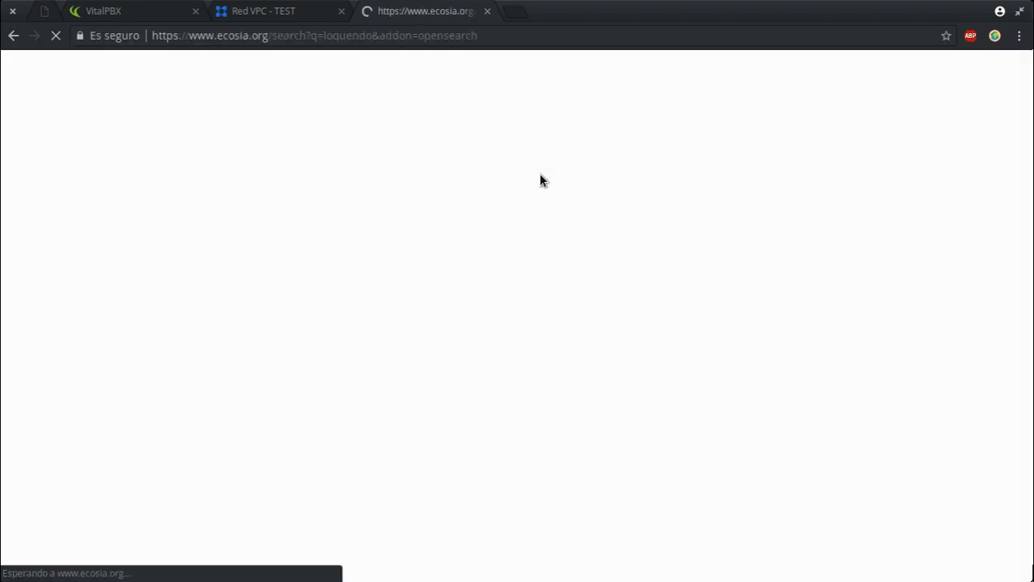
click(231, 194)
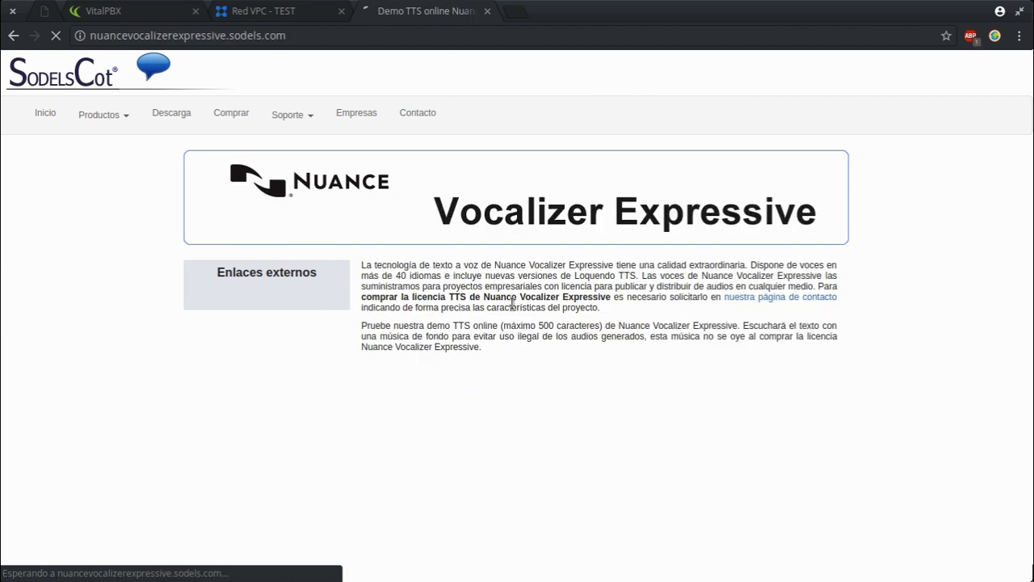
click(650, 419)
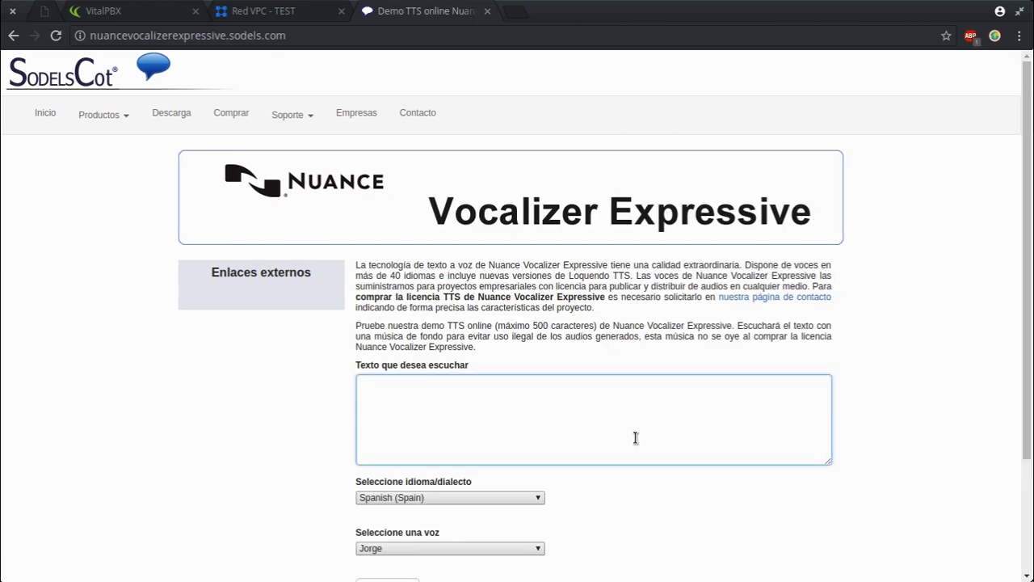
scroll(654, 517, down, 3)
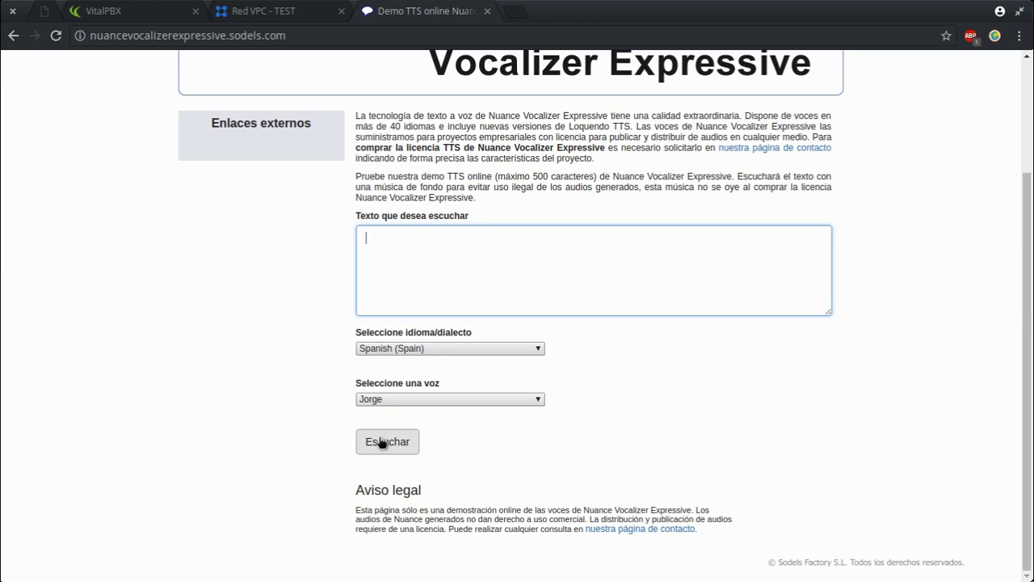
- Return to VitalPBX and open Gestión de Grabaciones in the PBX configuration settings
click(146, 15)
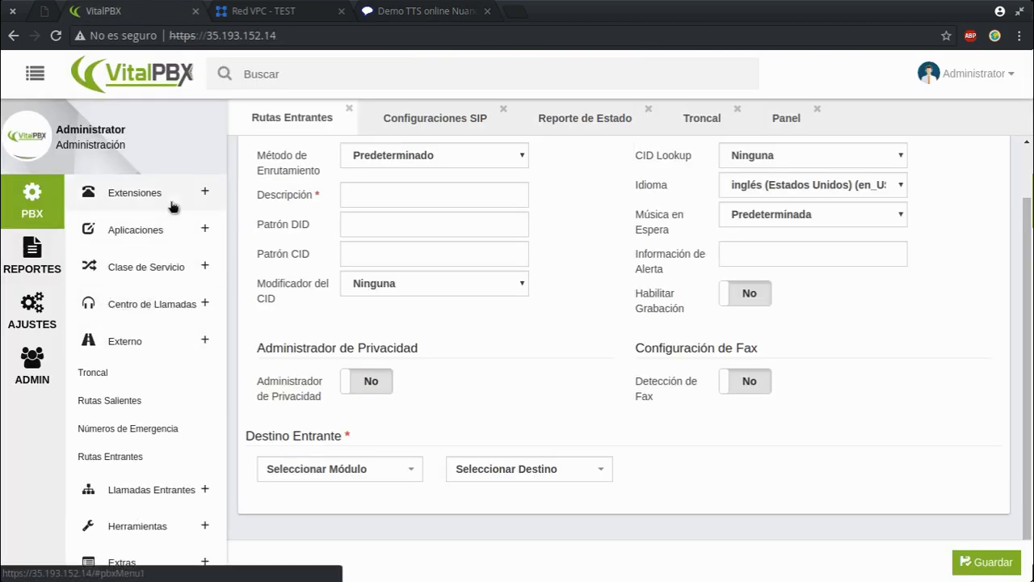
click(167, 231)
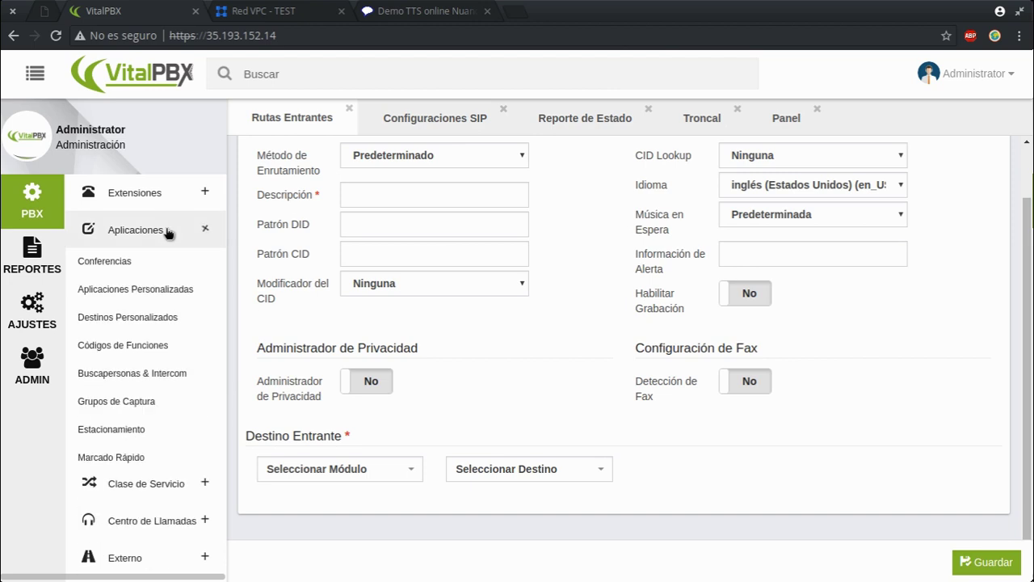
scroll(199, 437, down, 3)
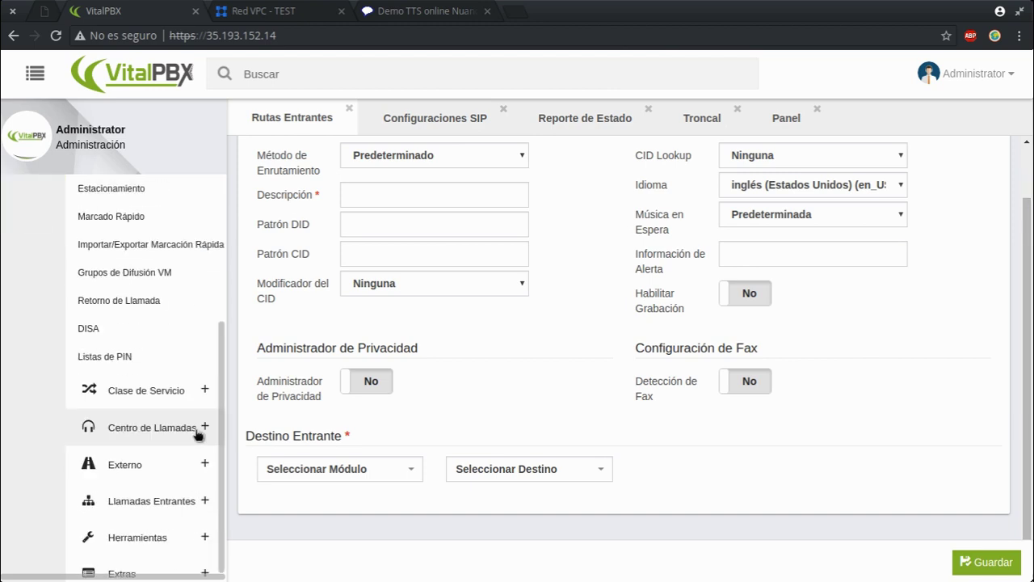
scroll(160, 379, up, 2)
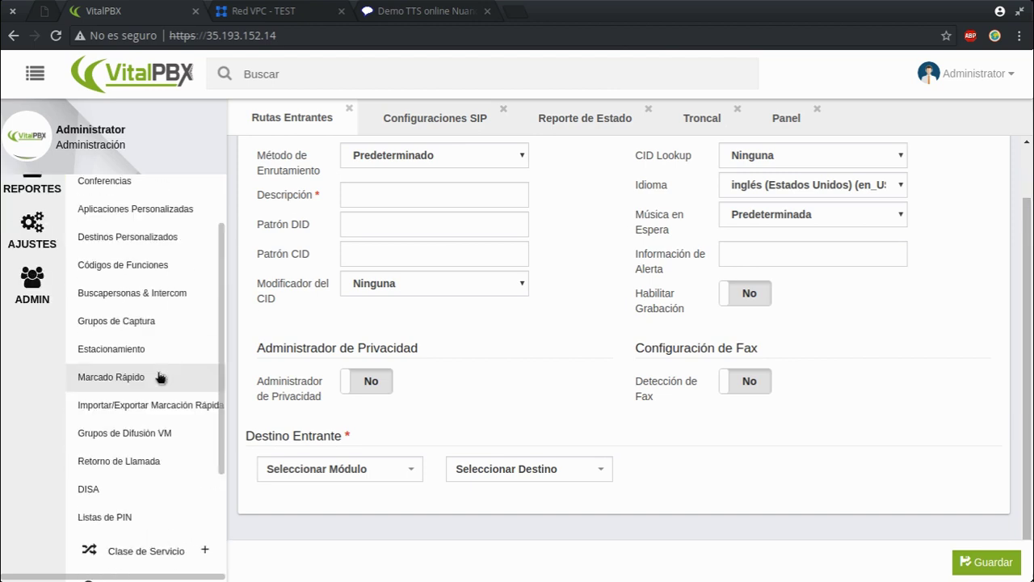
scroll(160, 378, up, 2)
click(32, 311)
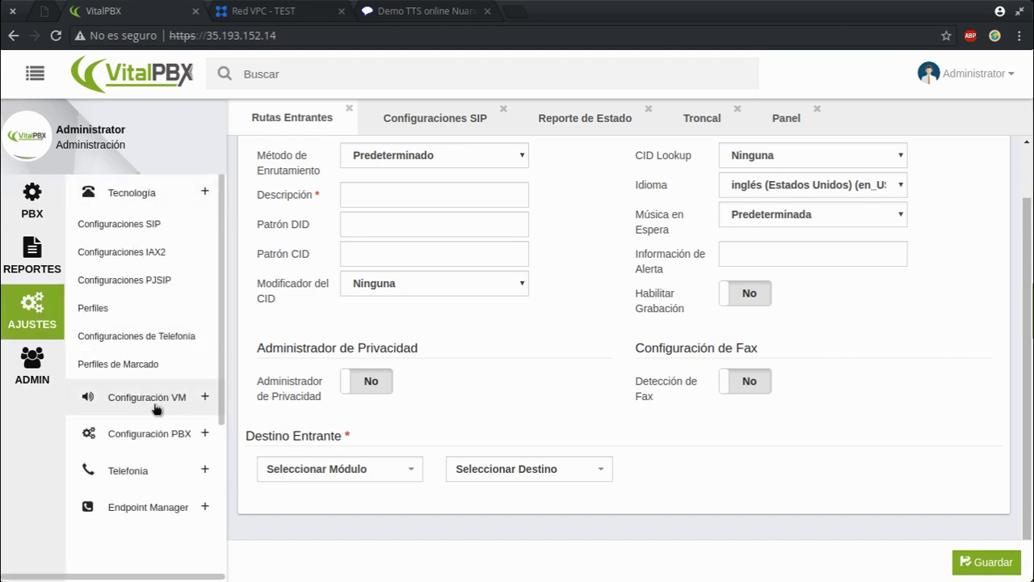
click(159, 421)
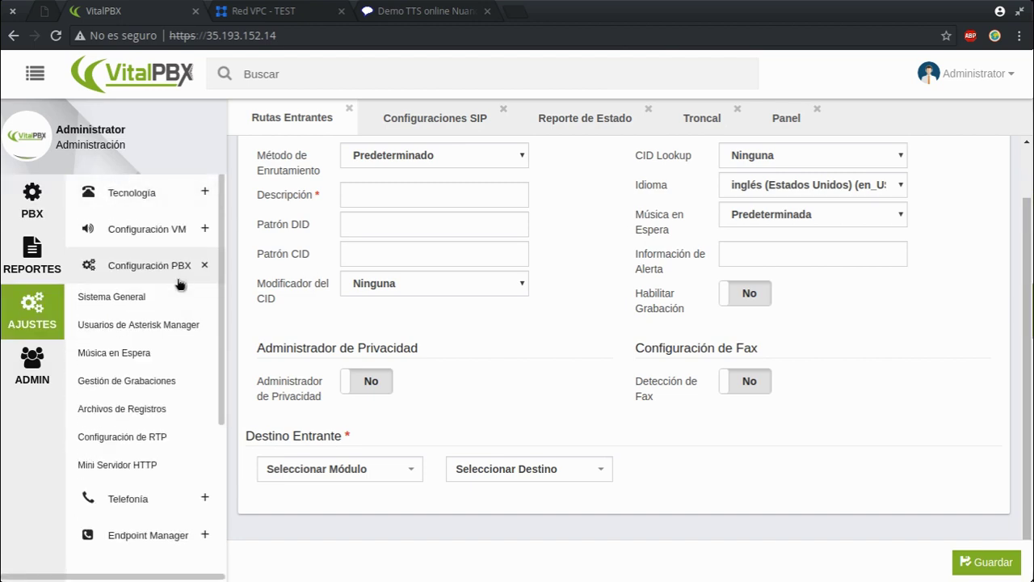
click(127, 380)
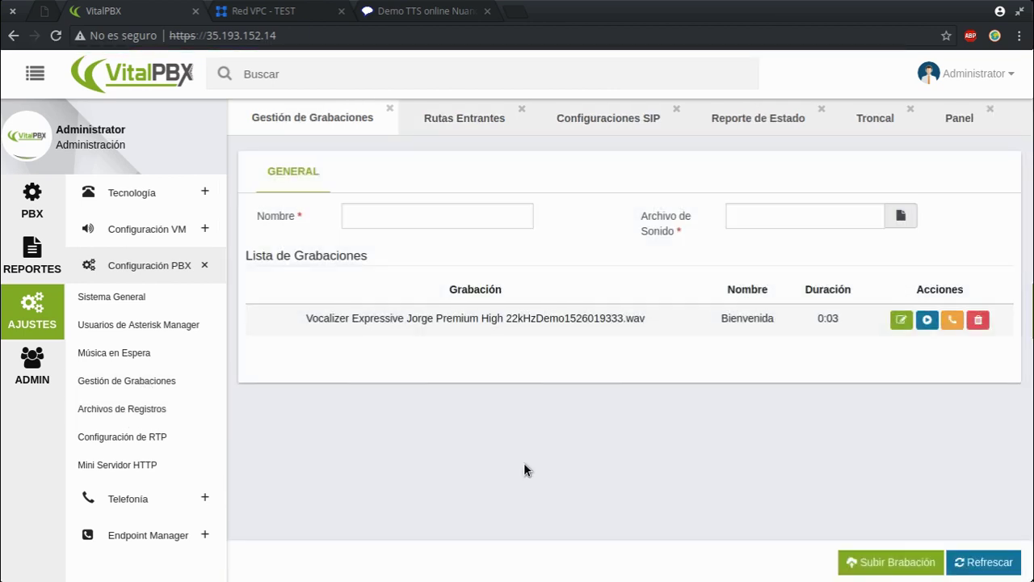
- Examine the Bienvenida recording, the name field and the sound file chooser, closing the chooser without selecting a file
drag(308, 316, 665, 331)
click(665, 356)
click(392, 225)
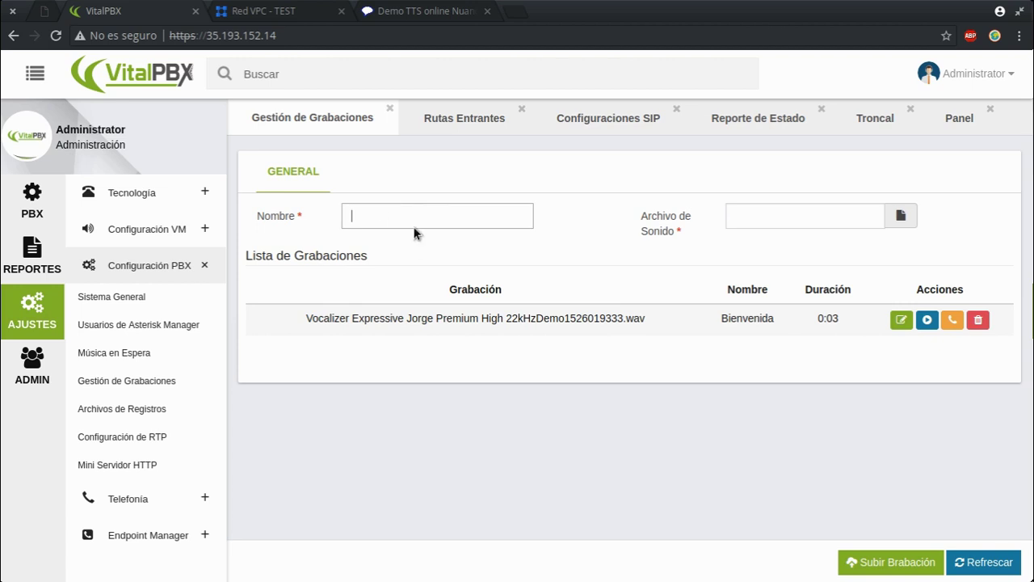
click(774, 229)
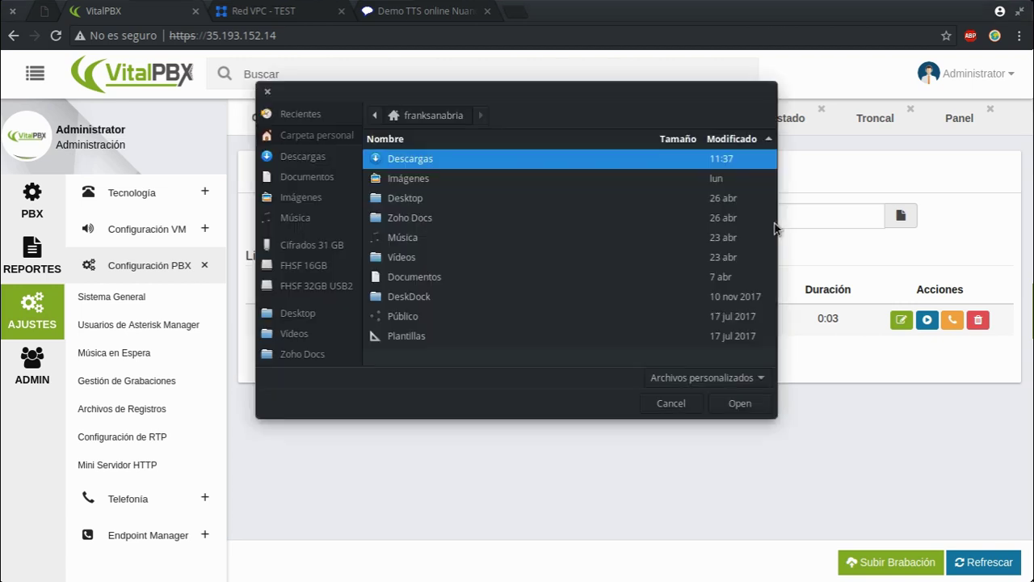
click(670, 403)
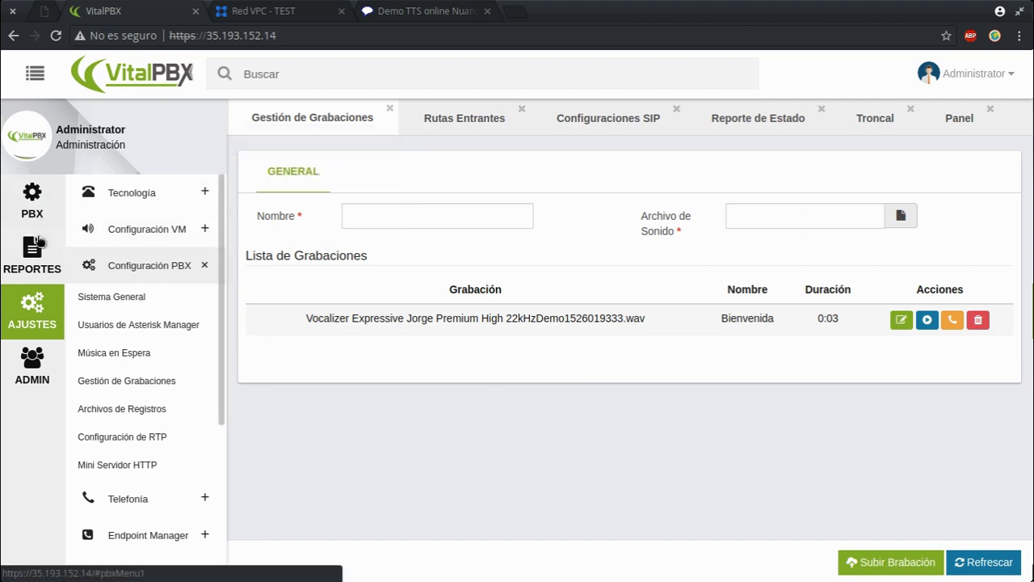
- Return to the inbound routes form, set the destination to Anuncios with Bienvenida, and try to save it without a description
click(477, 115)
scroll(475, 453, down, 2)
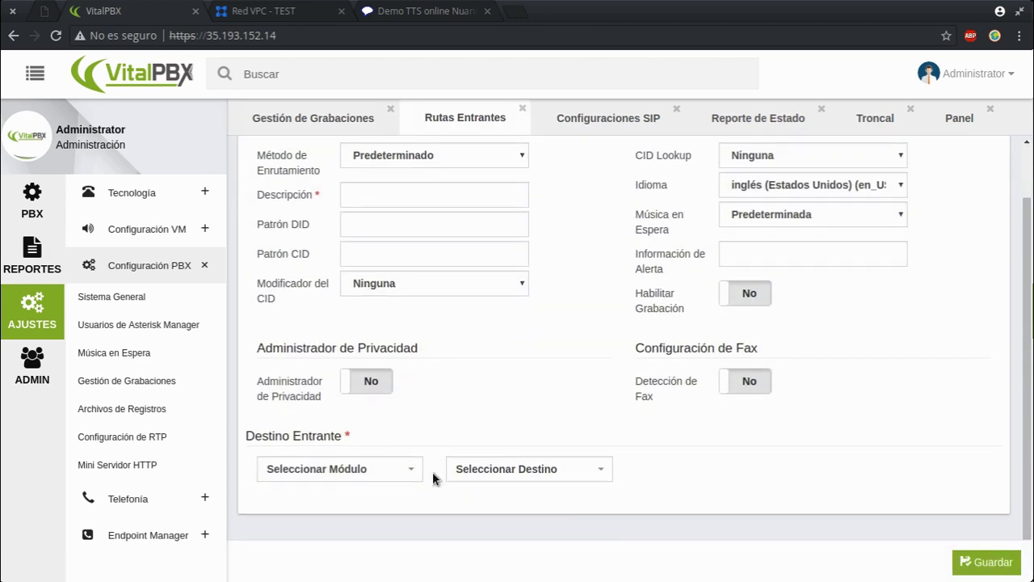
click(400, 478)
click(344, 351)
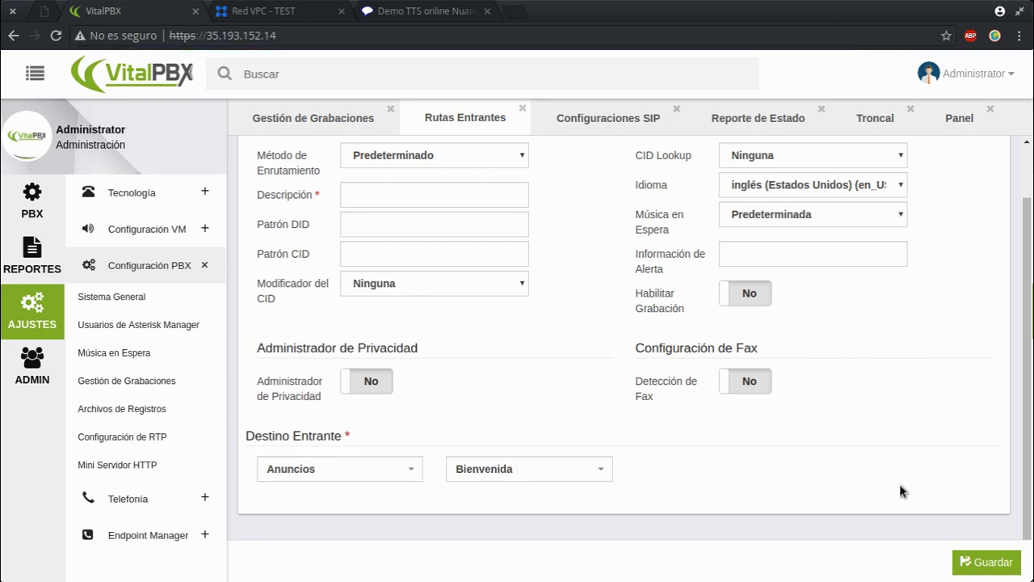
click(969, 566)
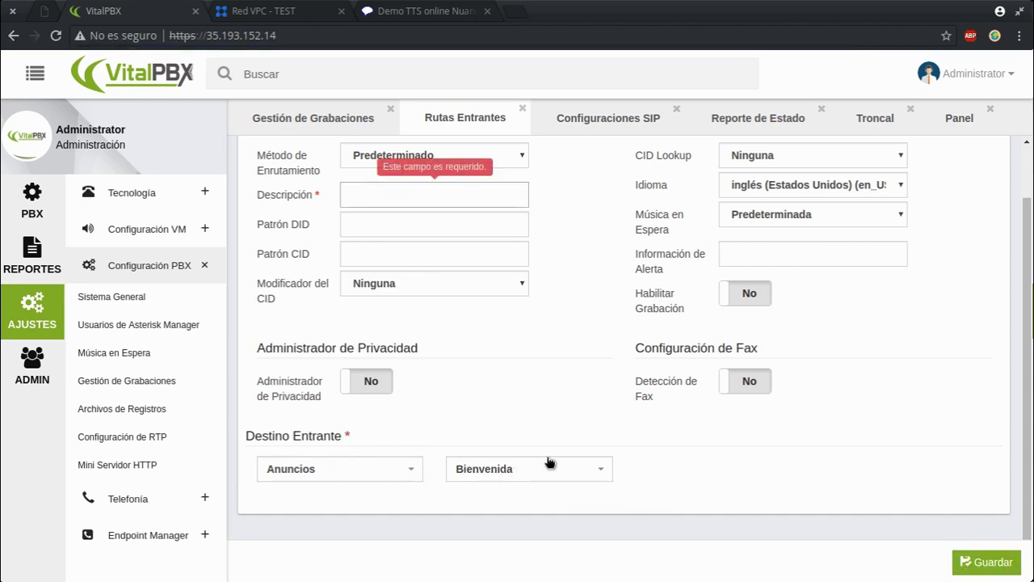
- Open the existing inbound route IN_Voz2Voice from the list of saved routes for editing
scroll(461, 215, up, 1)
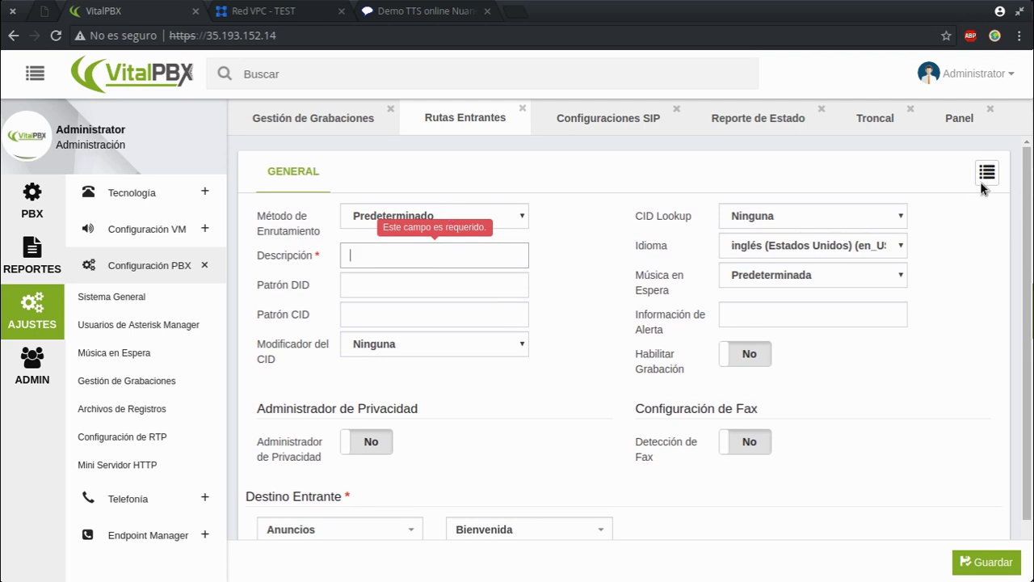
click(987, 172)
click(509, 194)
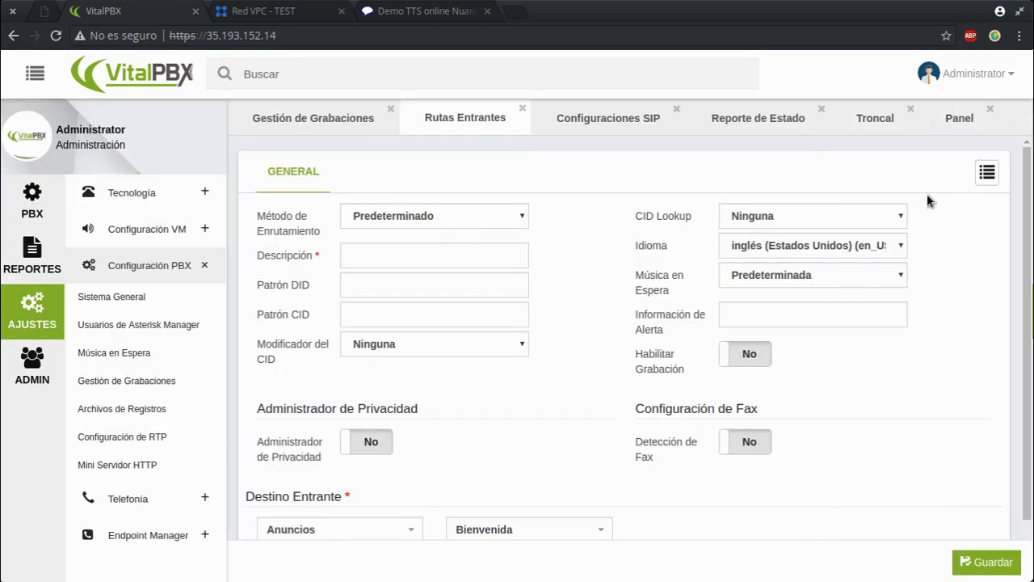
click(983, 174)
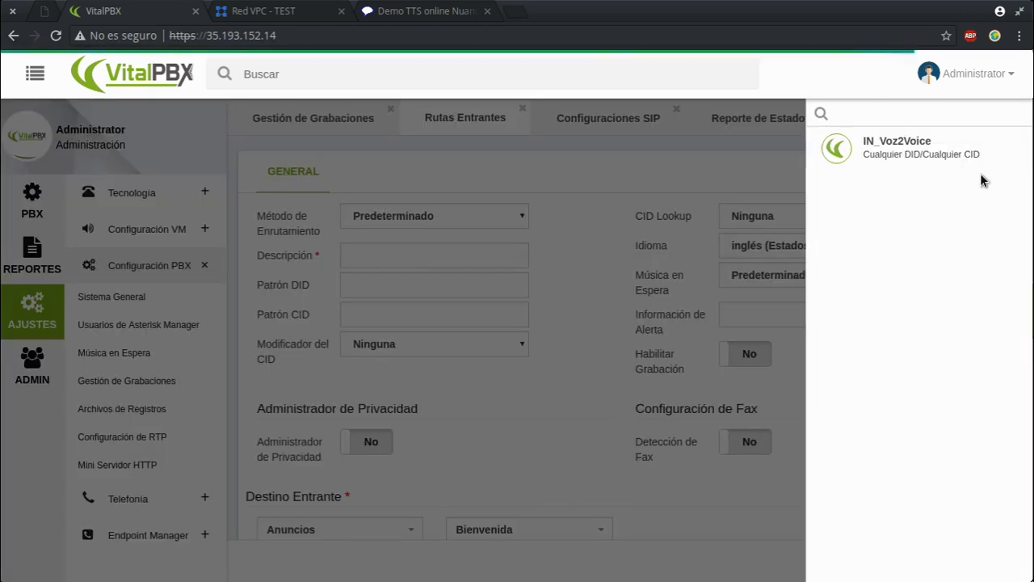
click(859, 144)
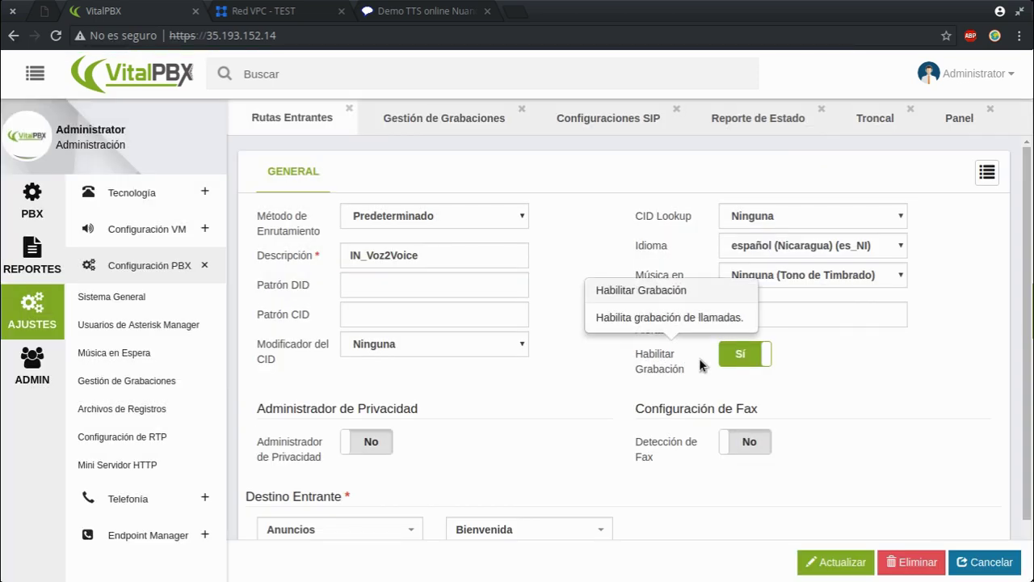
- Set the route's DID pattern to the trunk's phone number, update the route and apply the pending system changes
click(445, 289)
text(.)
click(553, 422)
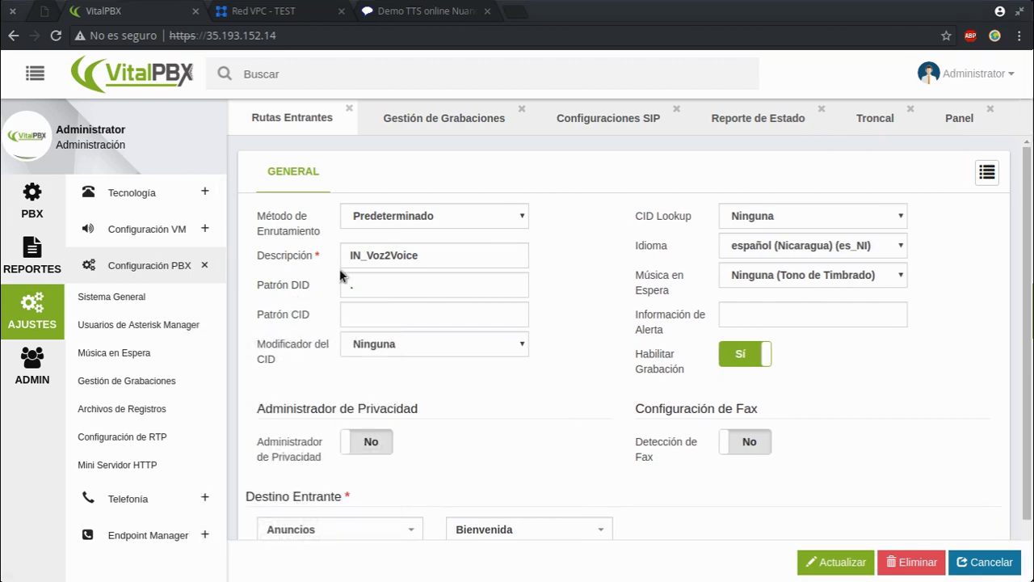
double_click(356, 283)
key(ctrl+v)
scroll(510, 386, down, 2)
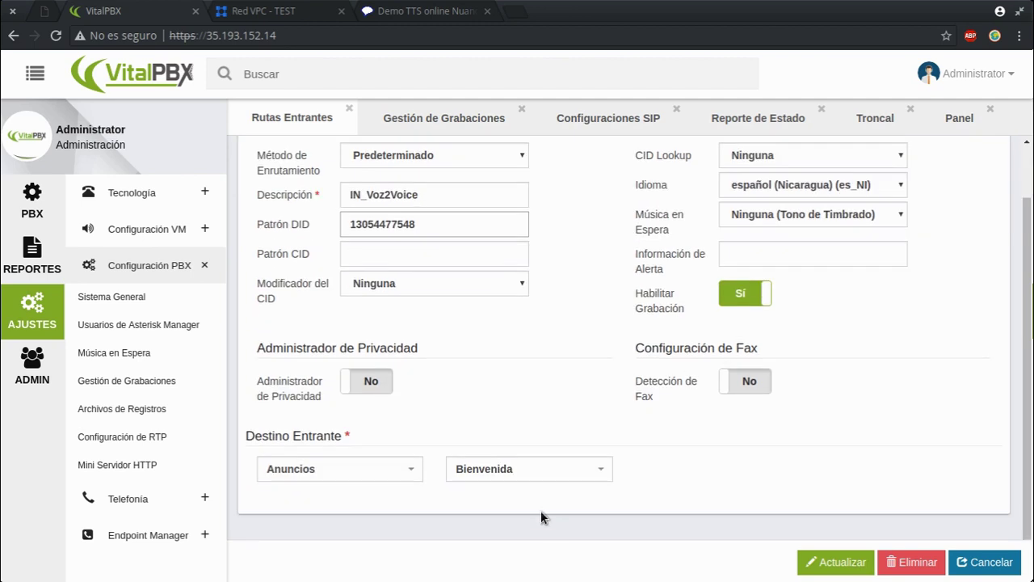
click(808, 565)
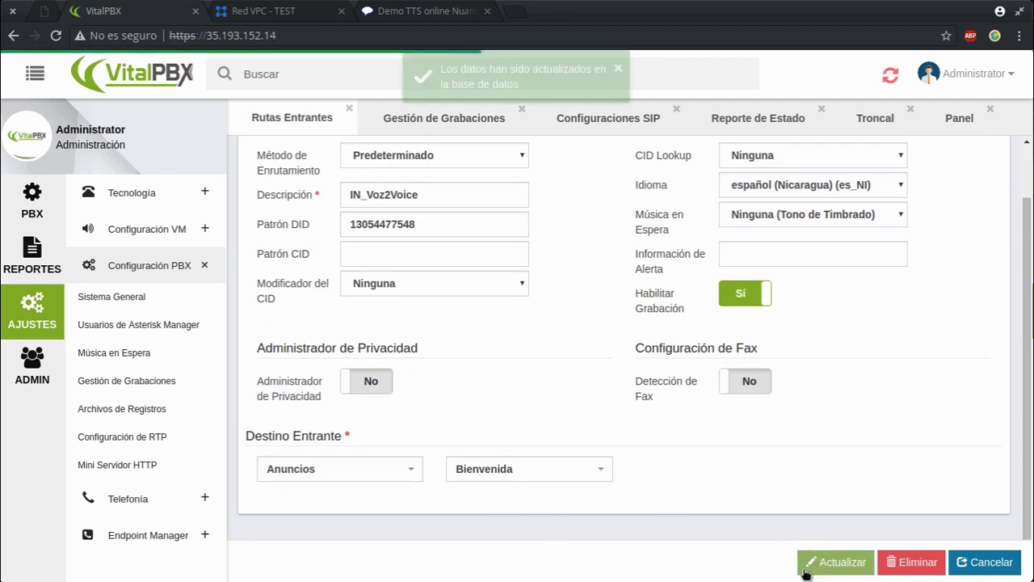
click(896, 77)
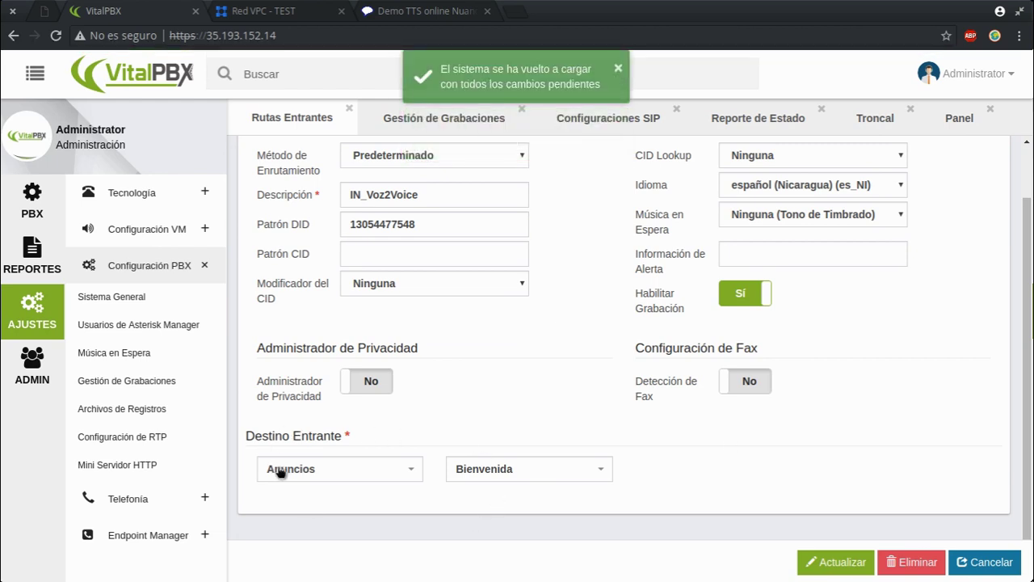
- Go to Gestión de Grabaciones and play the Bienvenida recording twice in the sound player
scroll(450, 325, up, 2)
scroll(558, 398, down, 1)
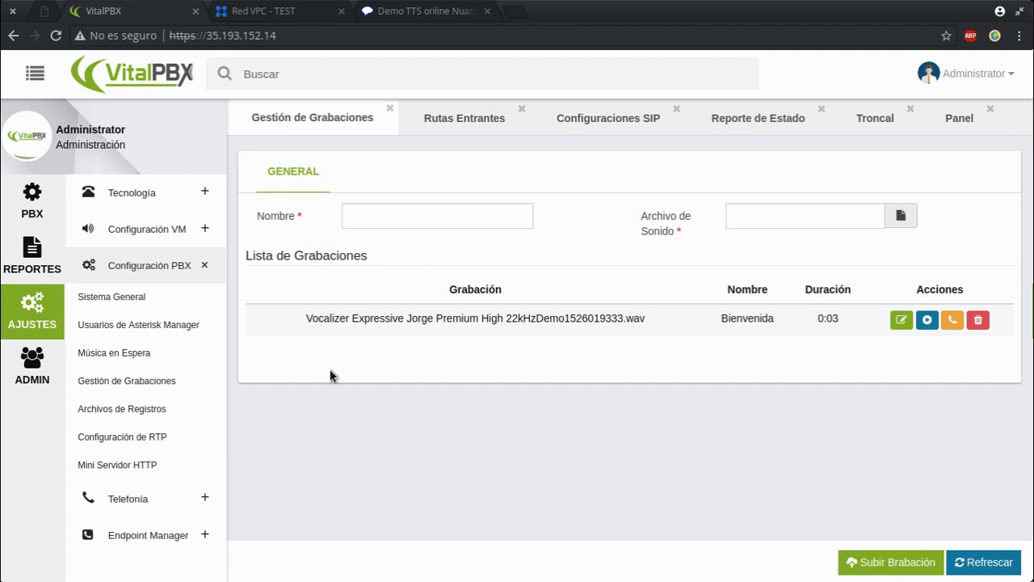
click(927, 319)
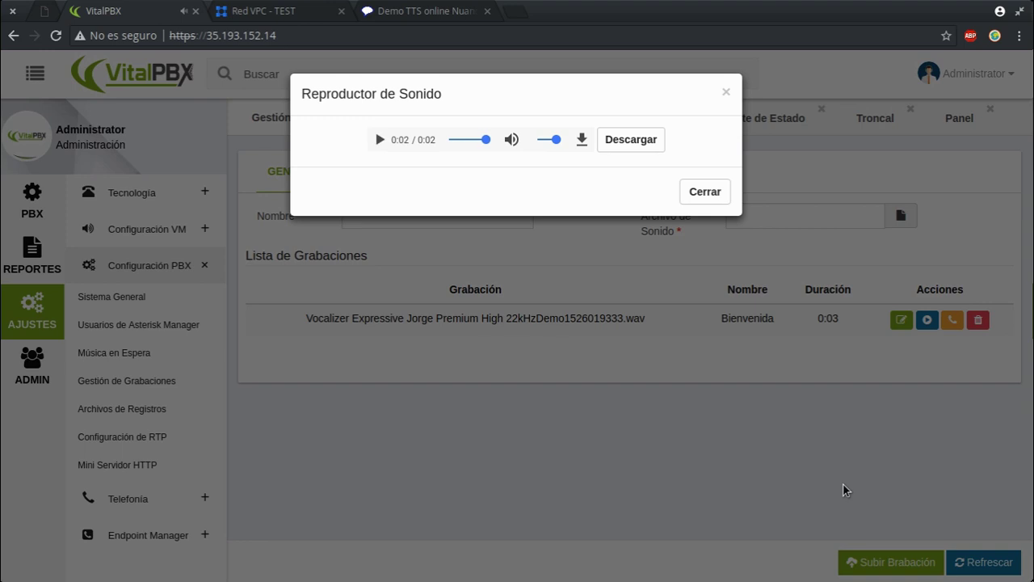
click(379, 141)
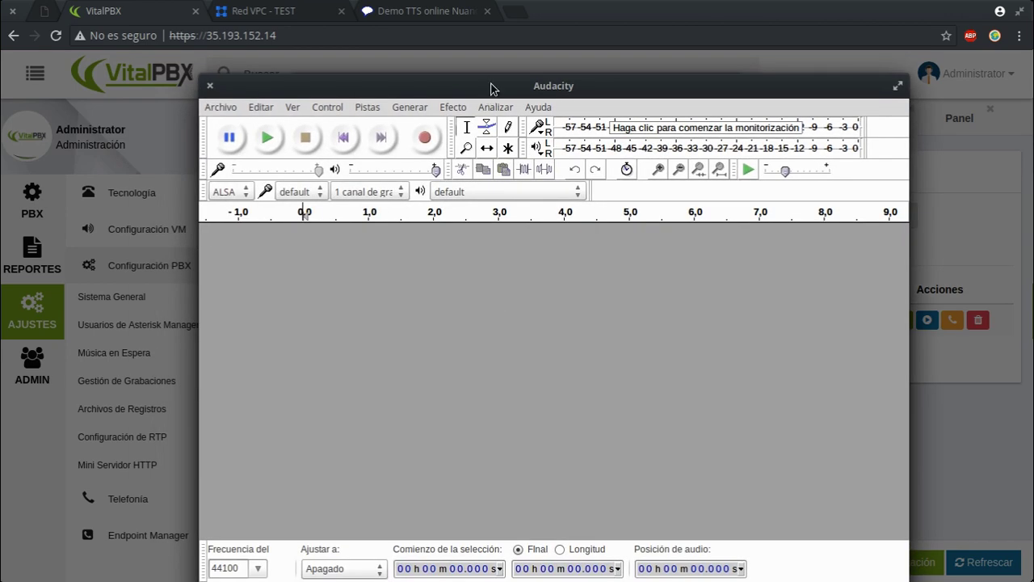
- Switch to Audacity, maximize it and open the recently used file Vocalizer Expressive Jorge Premium High 22kHzDemo1526019333.wav
double_click(491, 85)
click(22, 33)
click(59, 77)
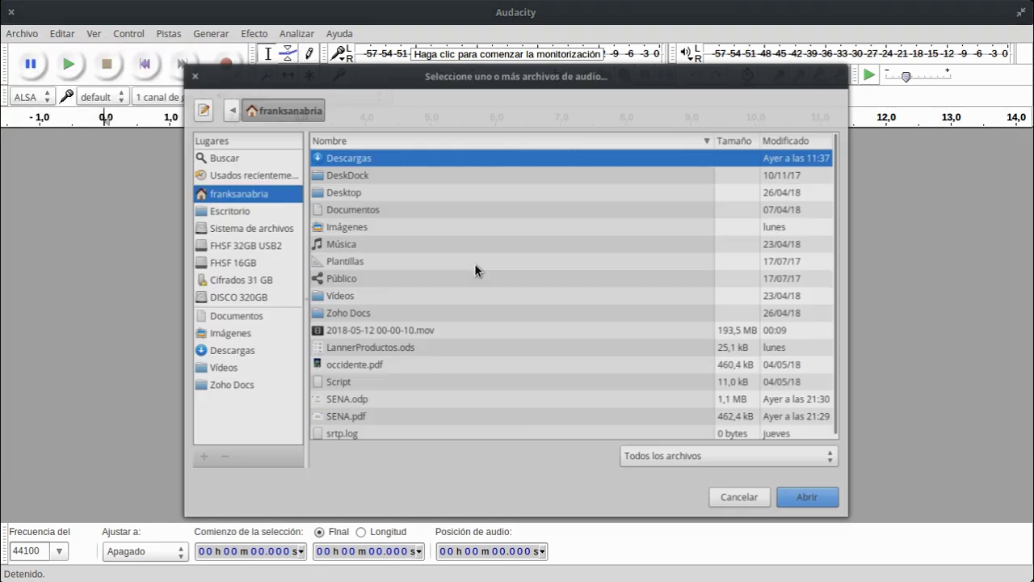
double_click(367, 159)
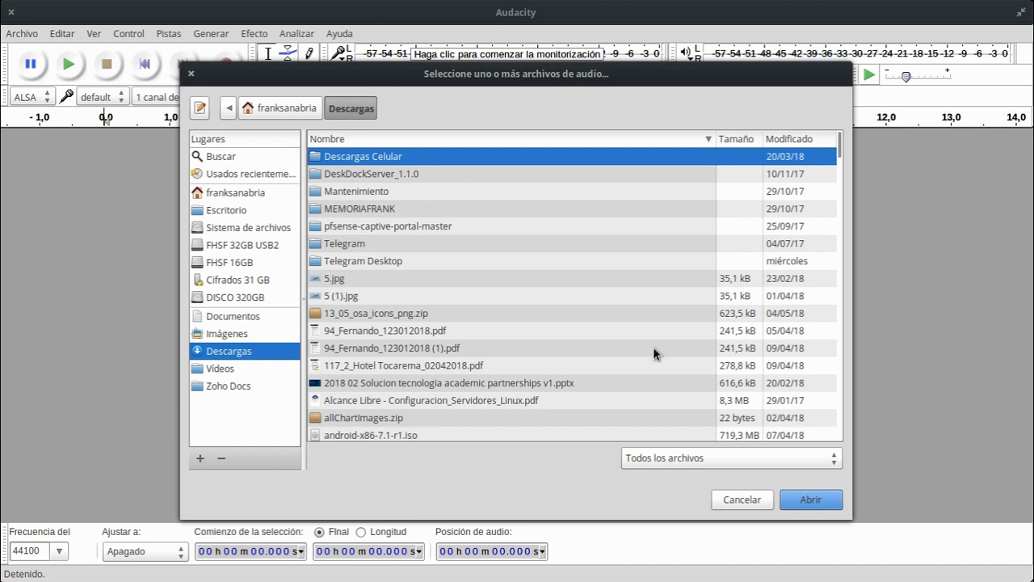
click(233, 174)
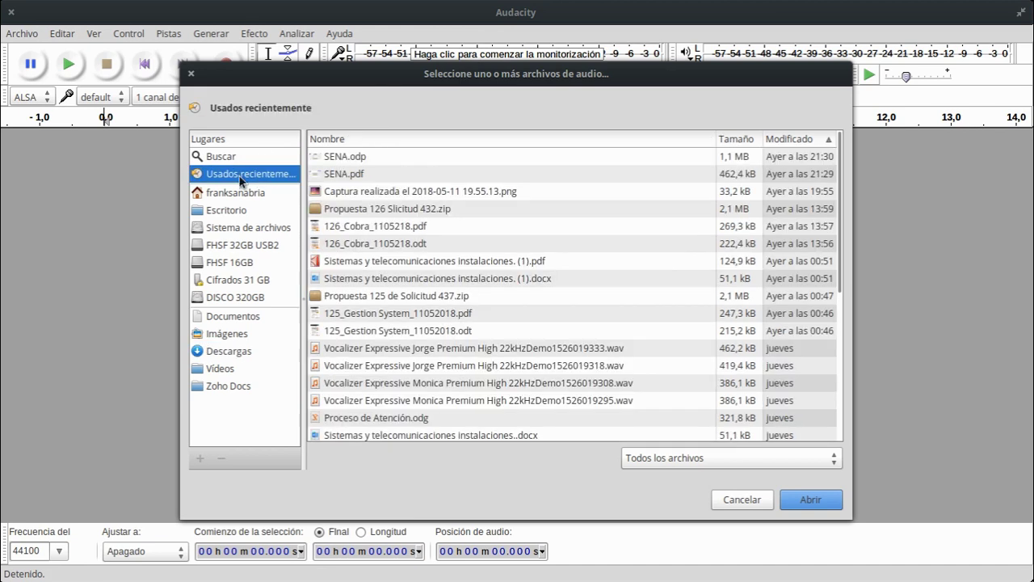
click(517, 348)
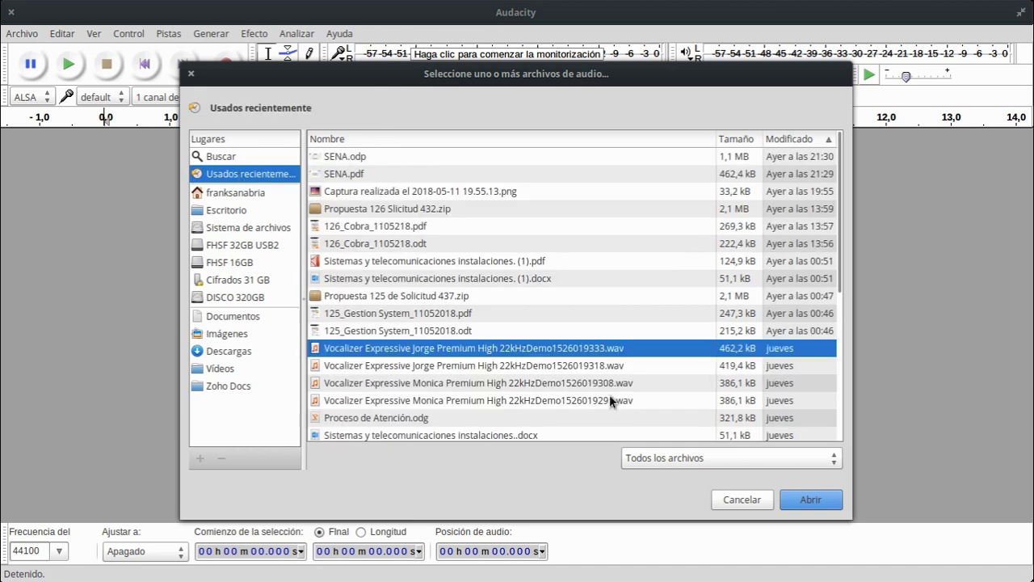
click(811, 498)
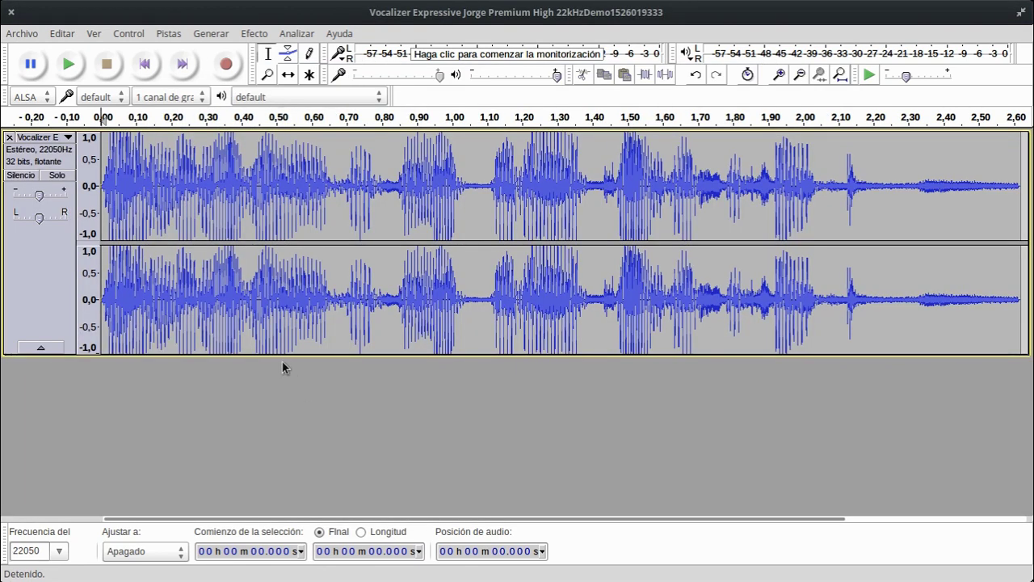
- Select the whole audio clip and change the track's sample format to 16-bit PCM
double_click(319, 194)
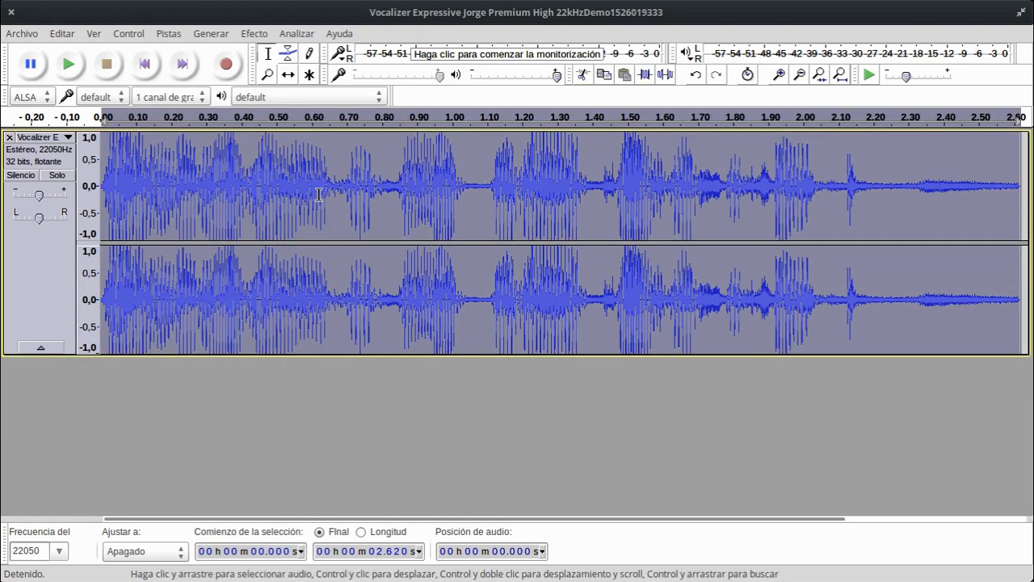
click(22, 34)
click(79, 137)
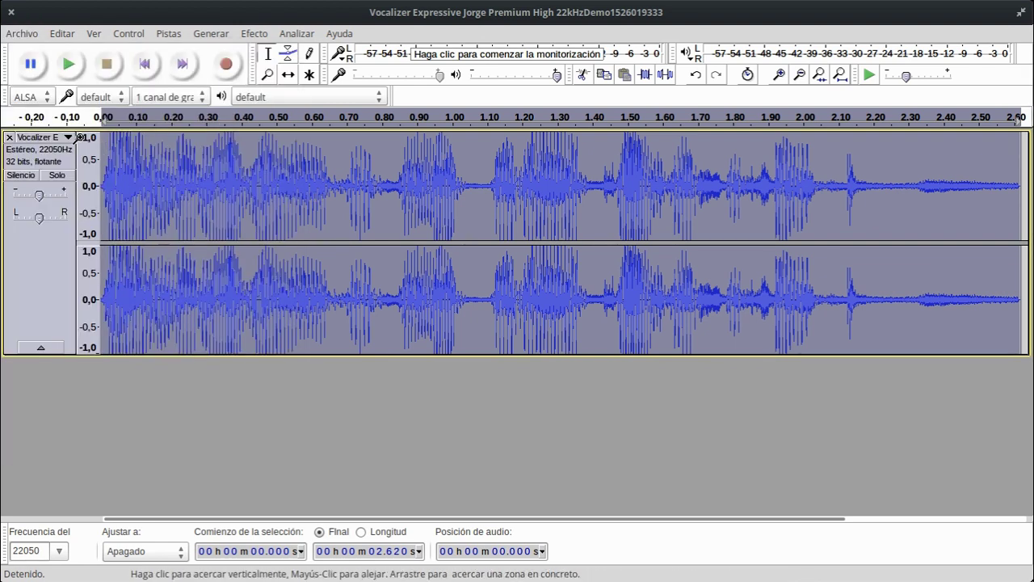
click(73, 138)
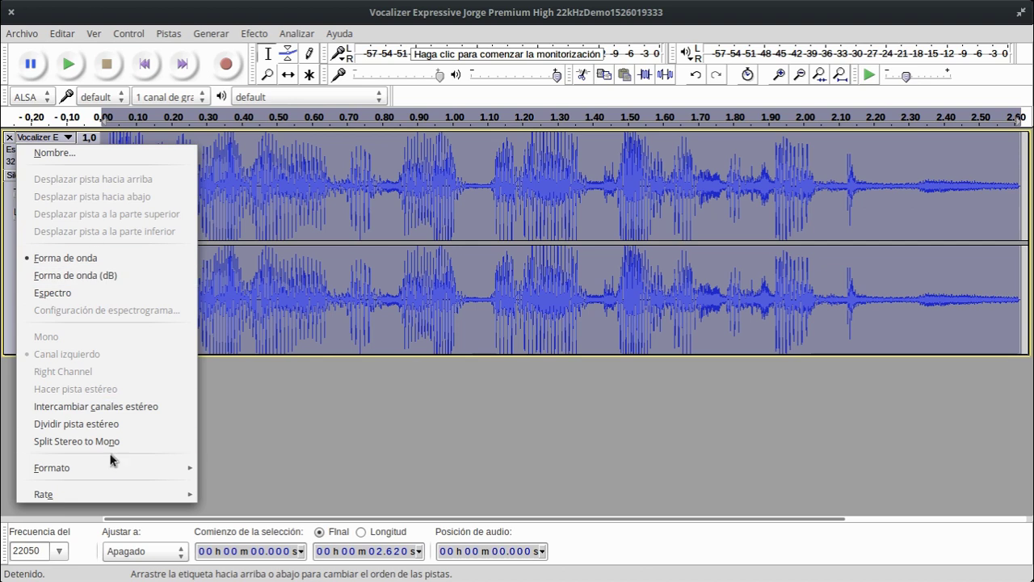
mouse_move(113, 467)
click(234, 464)
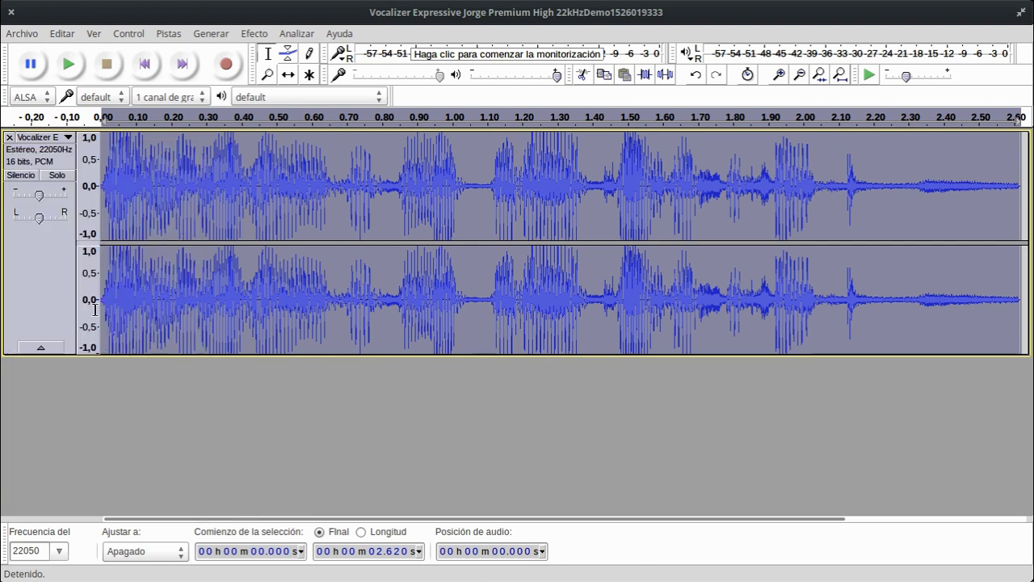
- Split the stereo track to mono and delete the second of the two resulting tracks
click(59, 142)
click(58, 152)
click(60, 138)
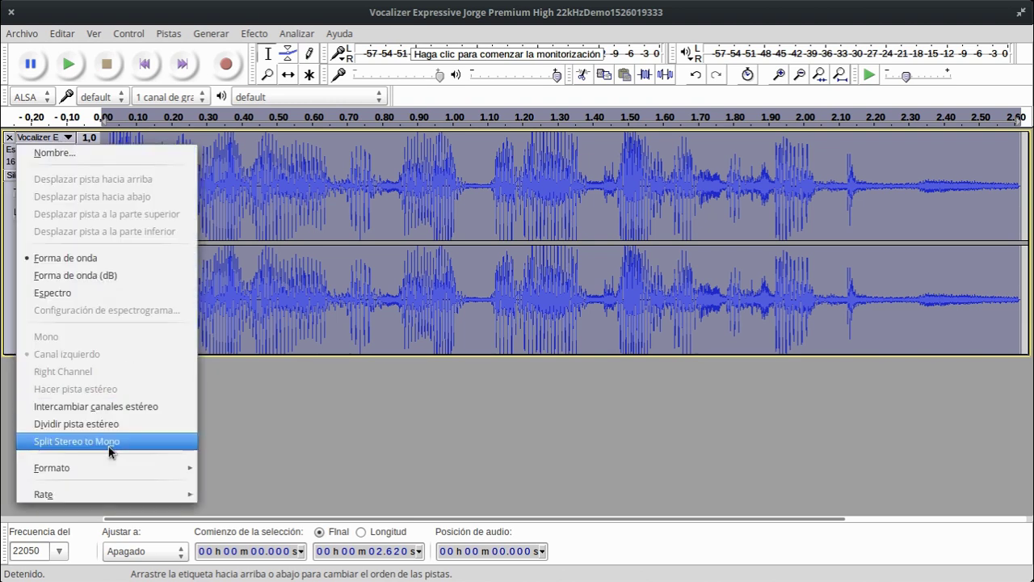
click(107, 442)
click(9, 251)
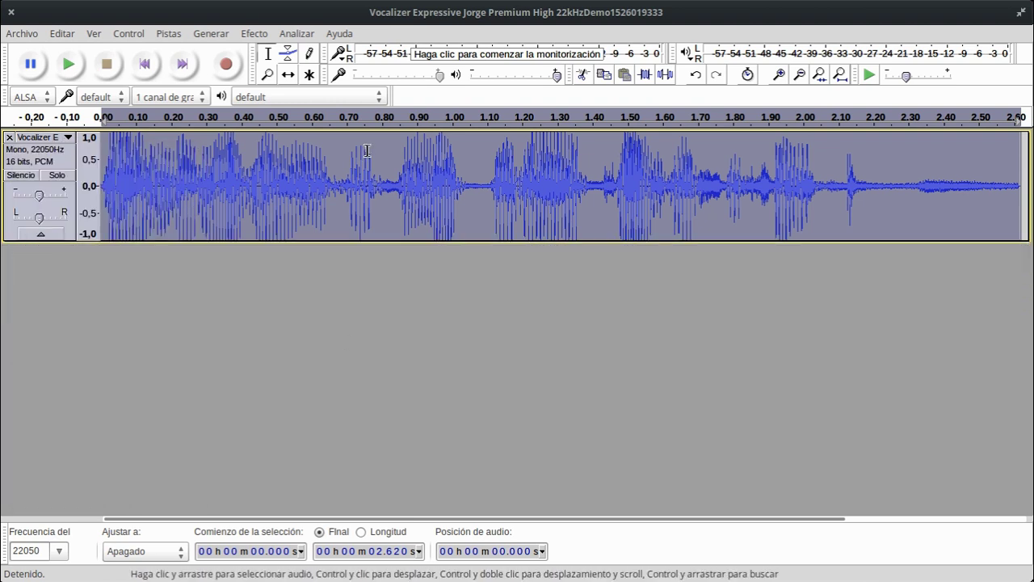
- Examine the project sample rate options, including 8000, and close Audacity without saving, then close VitalPBX's sound player
click(336, 181)
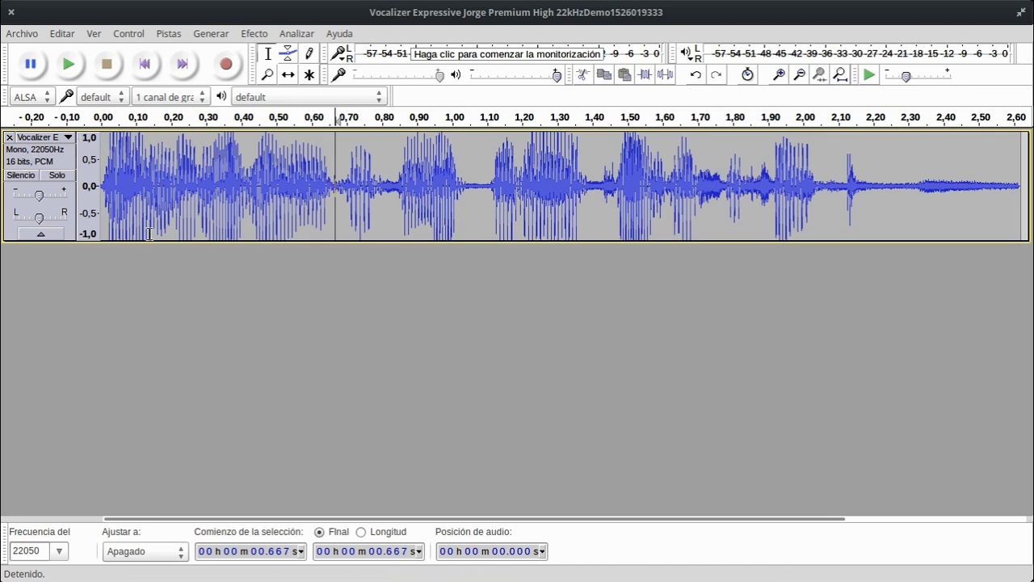
click(59, 551)
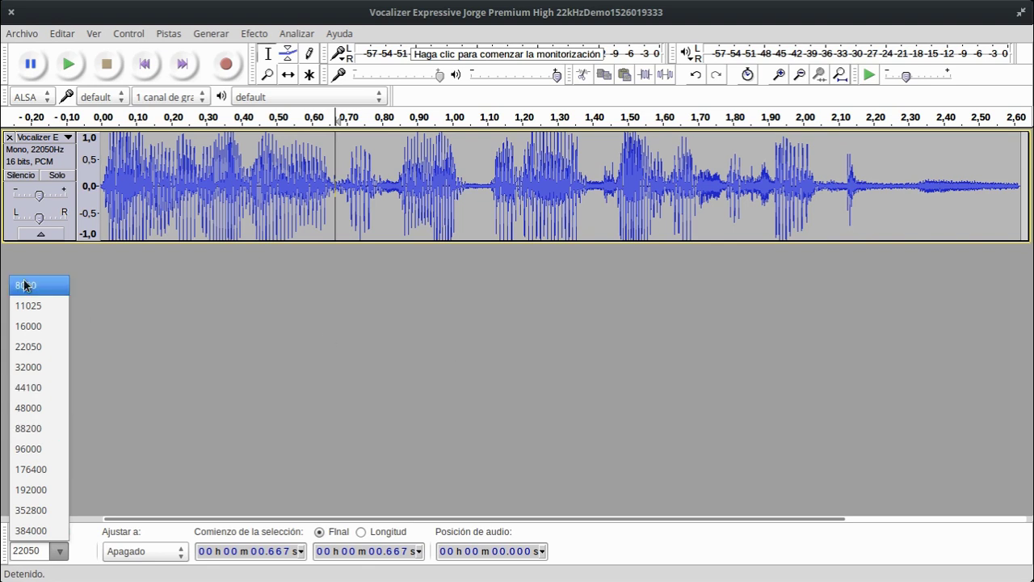
click(377, 323)
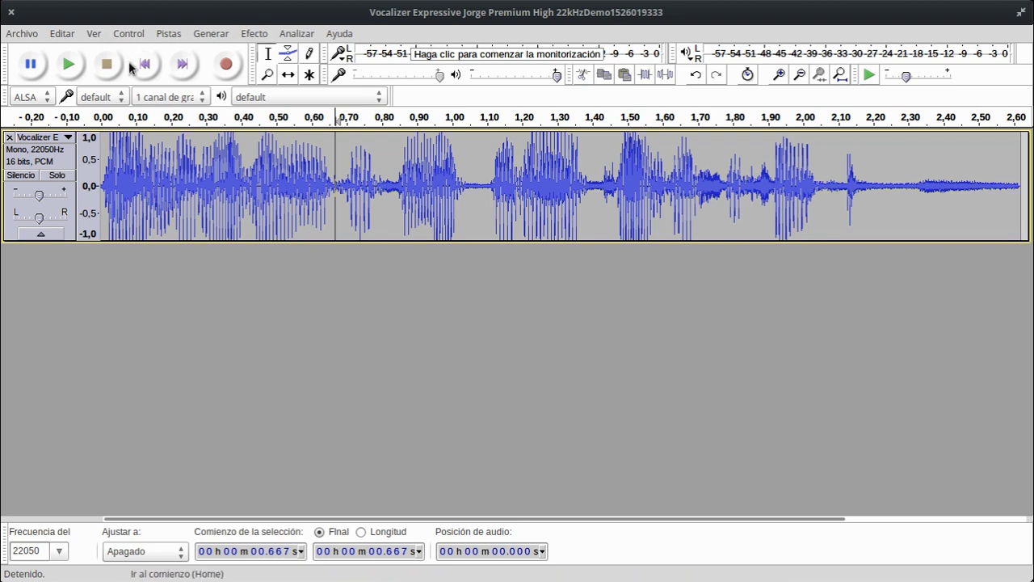
click(11, 12)
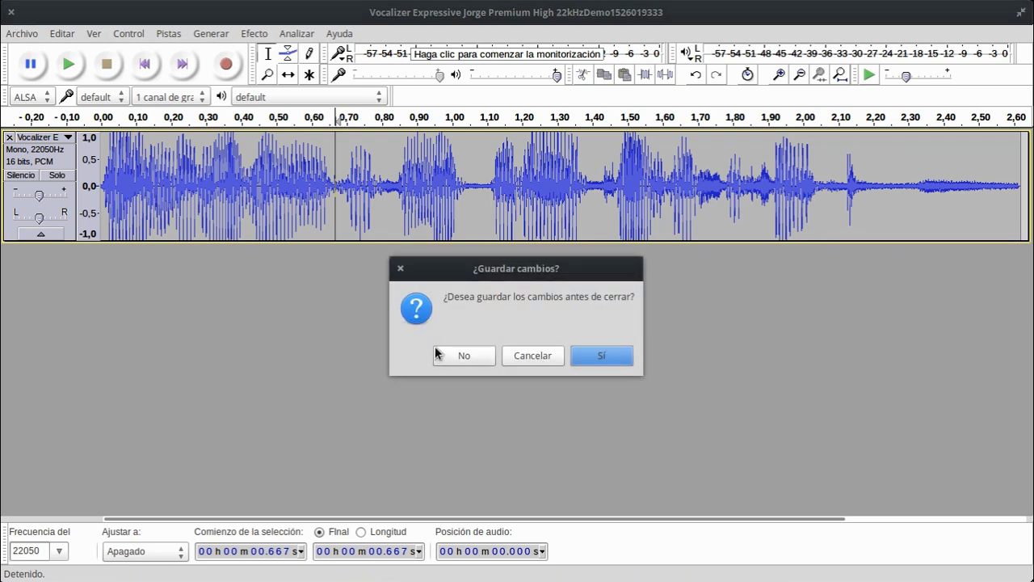
click(477, 363)
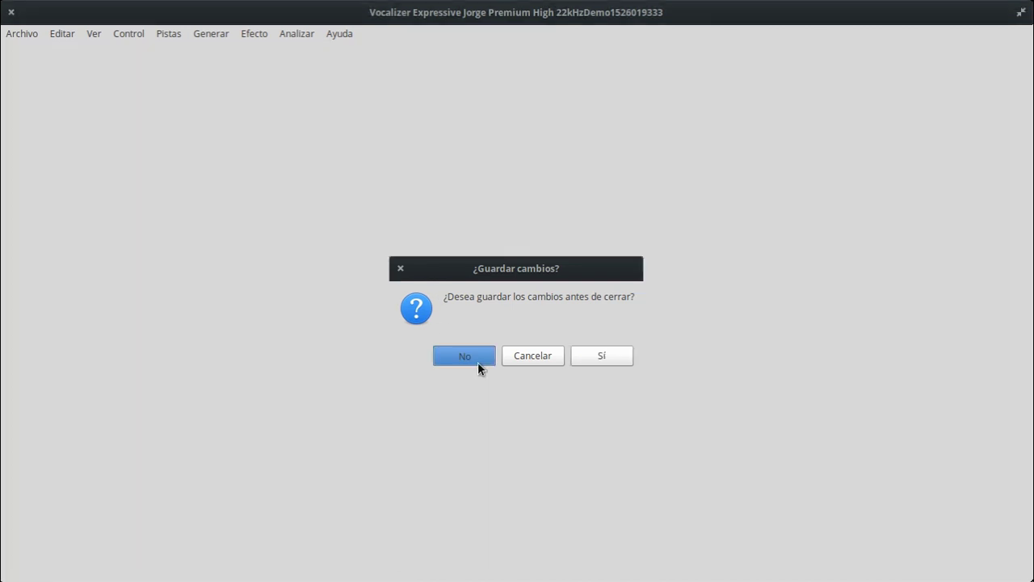
click(706, 190)
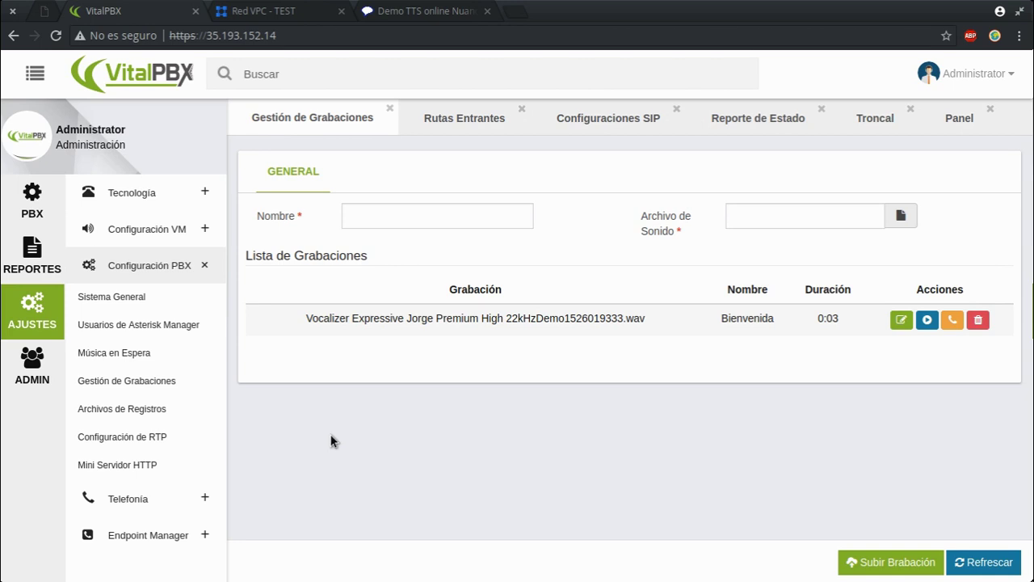
- Review the IN_Voz2Voice inbound route, then close all open VitalPBX pages except Gestión de Grabaciones
click(464, 121)
scroll(553, 399, down, 2)
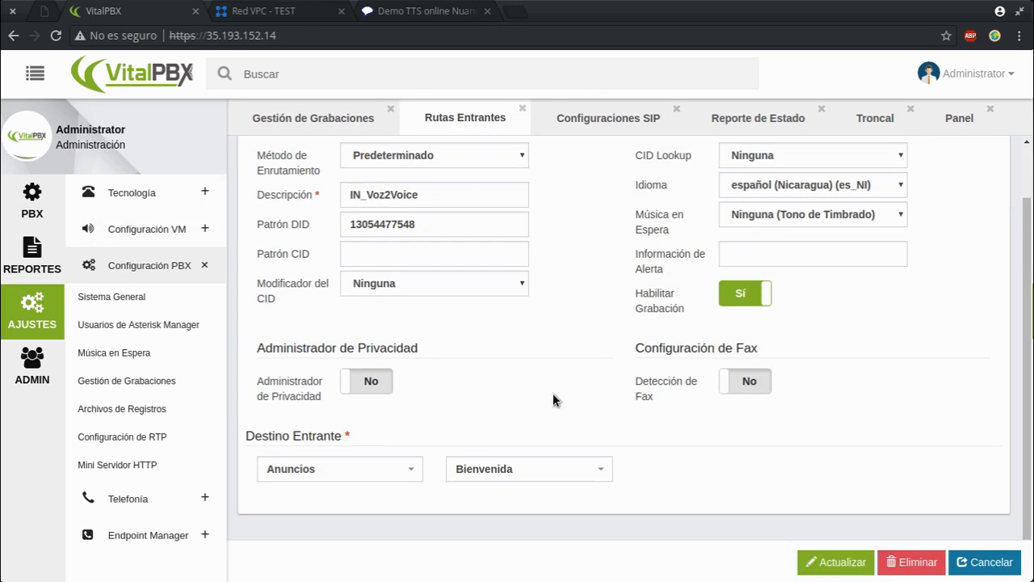
scroll(554, 396, up, 2)
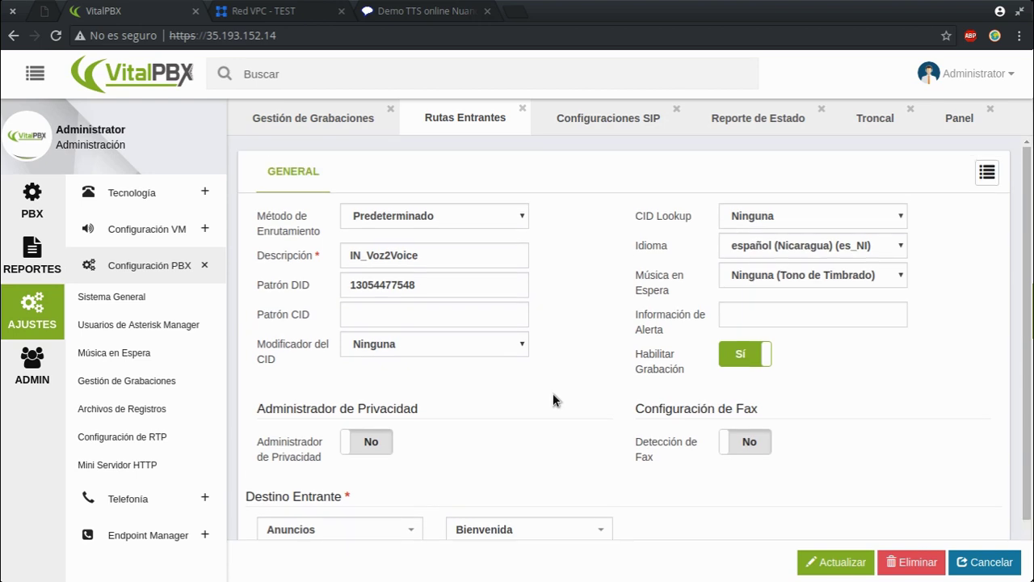
right_click(331, 123)
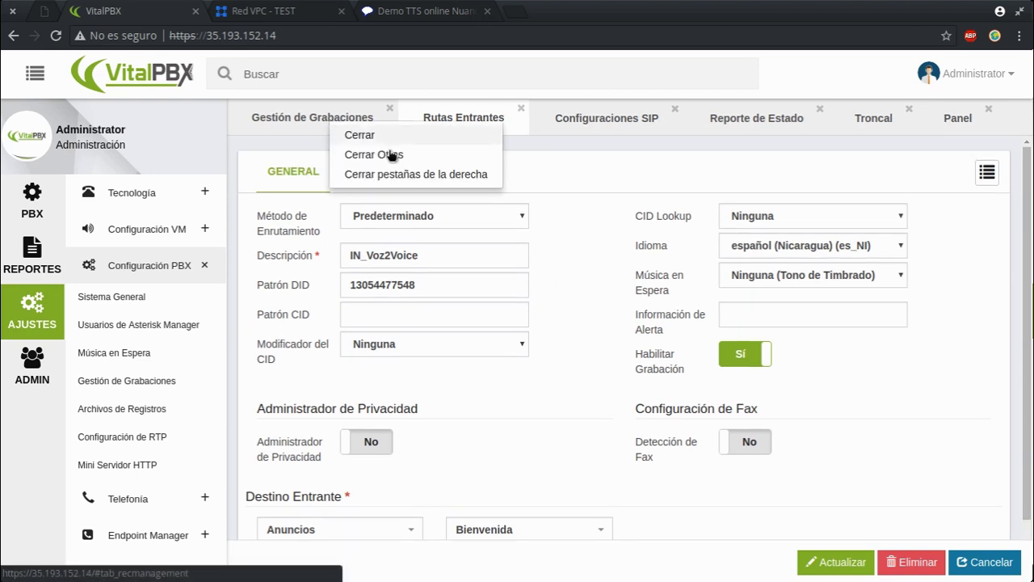
click(390, 154)
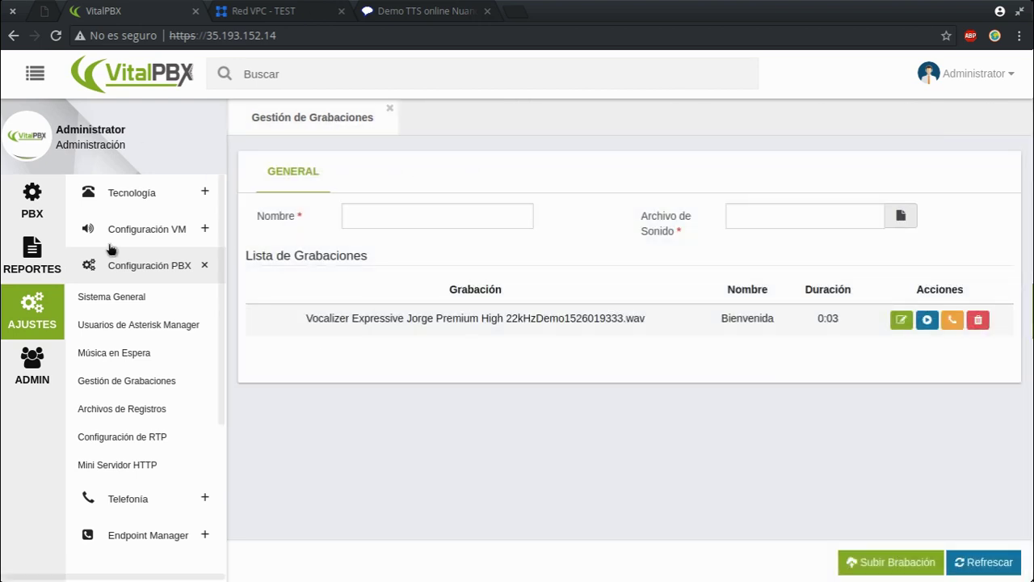
- Load hangouts.google.com in the browser in place of the text-to-speech demo page
click(515, 11)
click(436, 11)
text(hangouts.google.com)
key(Return)
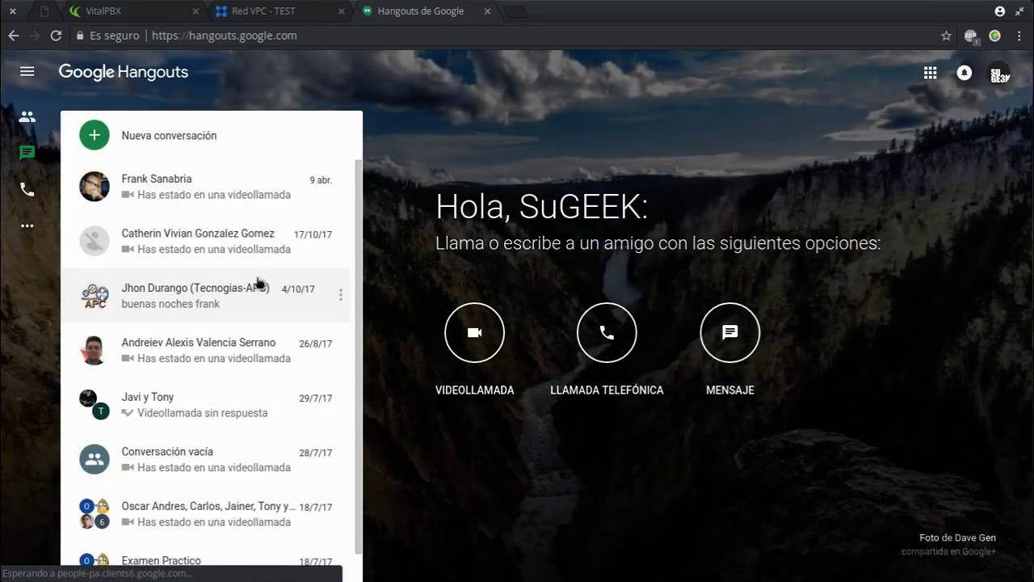
- Start a new conversation in the Hangouts calls section and call the trunk's phone number in international format
click(27, 189)
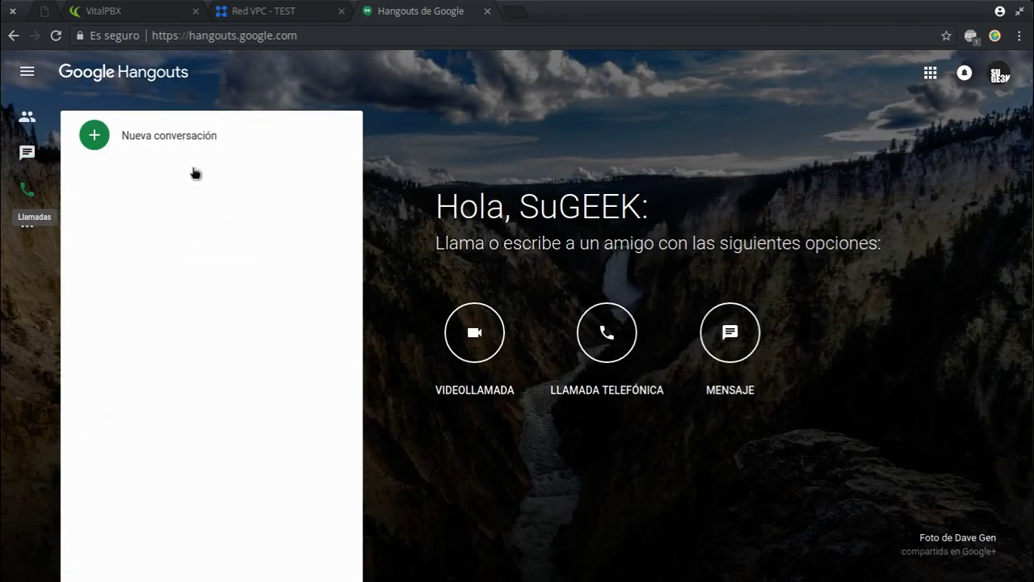
click(195, 135)
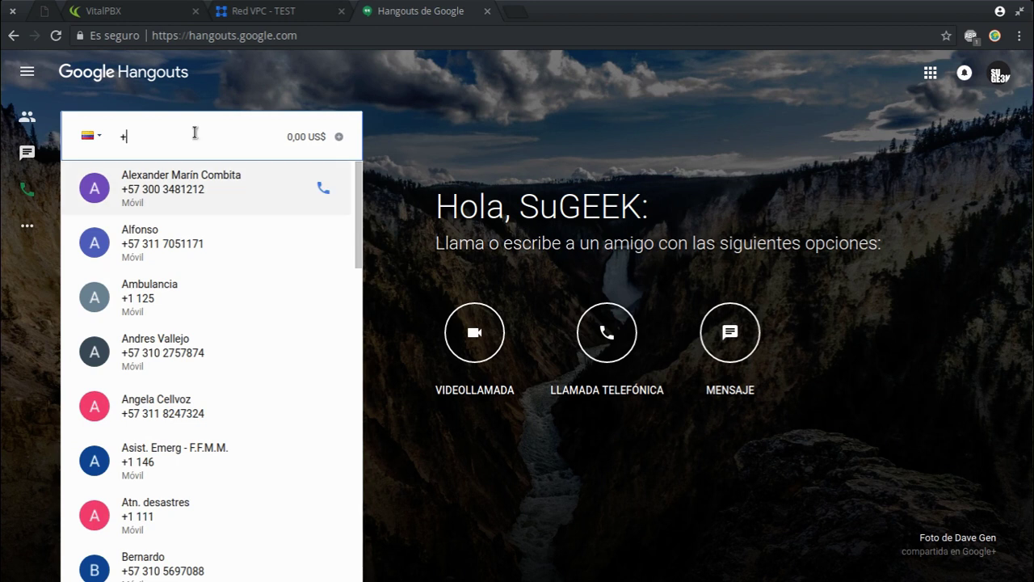
key(ctrl+v)
key(Return)
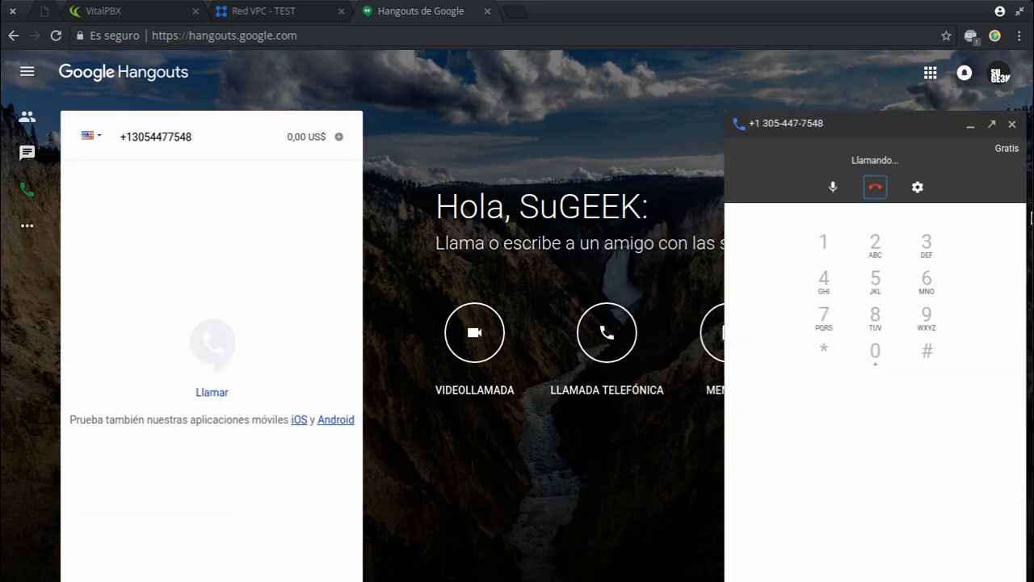
- Return to VitalPBX, examine the call's active channels in the PBX status report, and go back to the Hangouts page
click(113, 10)
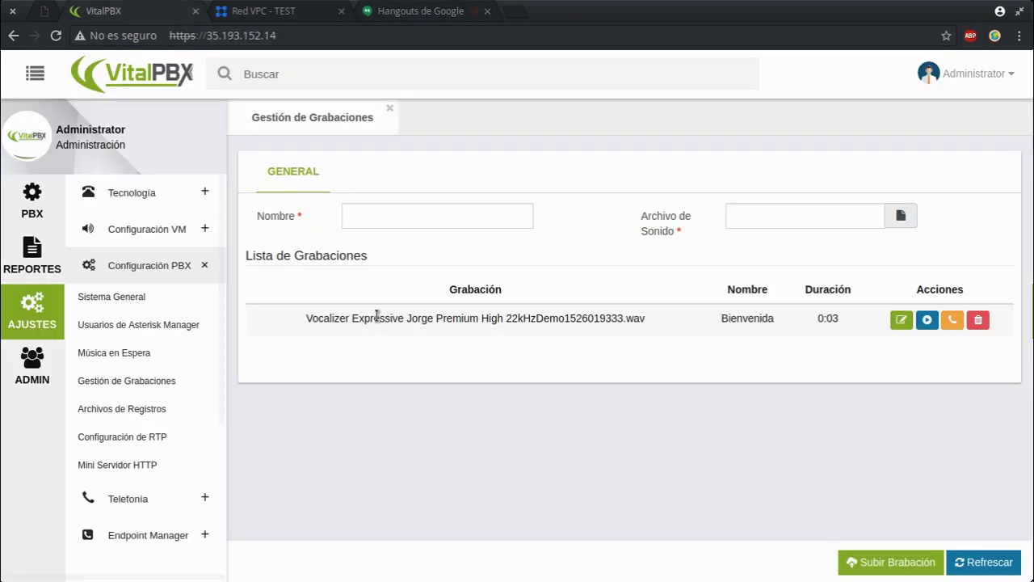
click(32, 203)
click(19, 263)
click(148, 193)
click(156, 287)
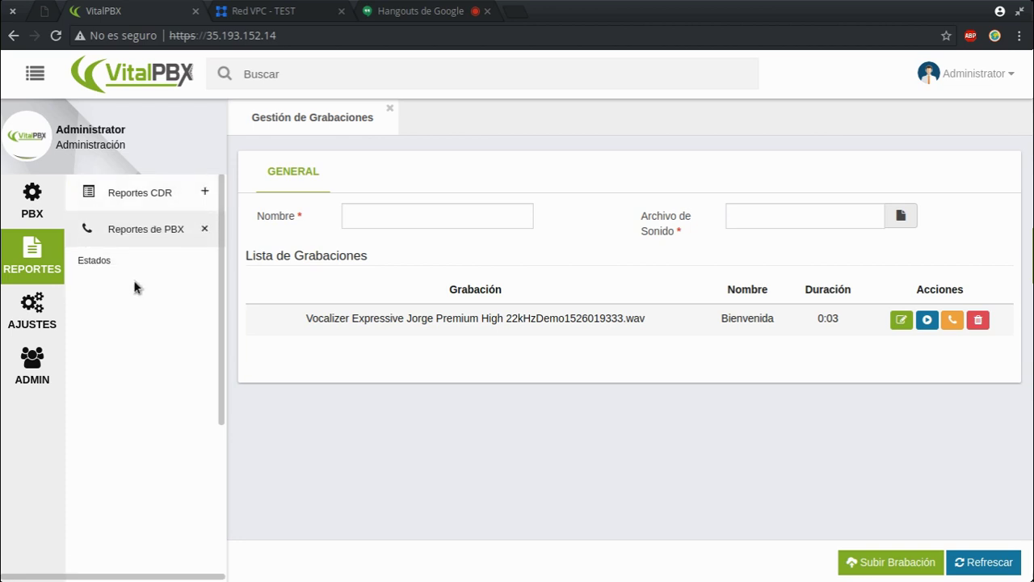
click(130, 270)
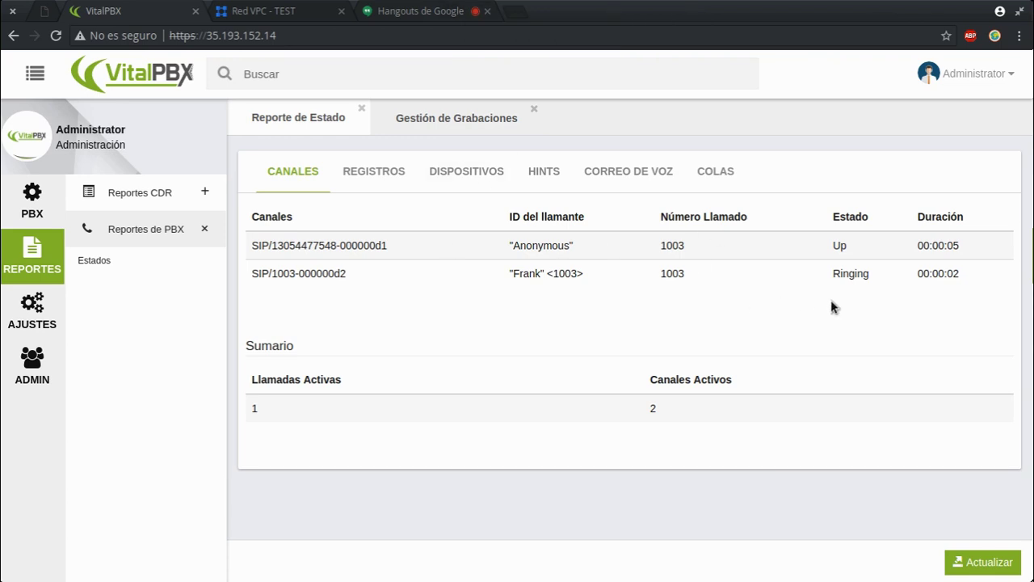
click(418, 11)
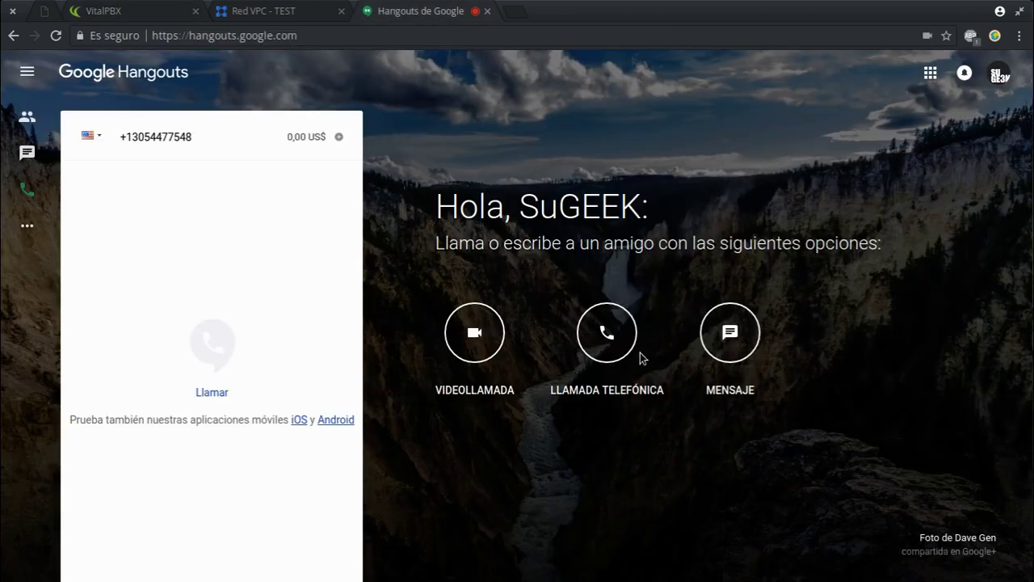